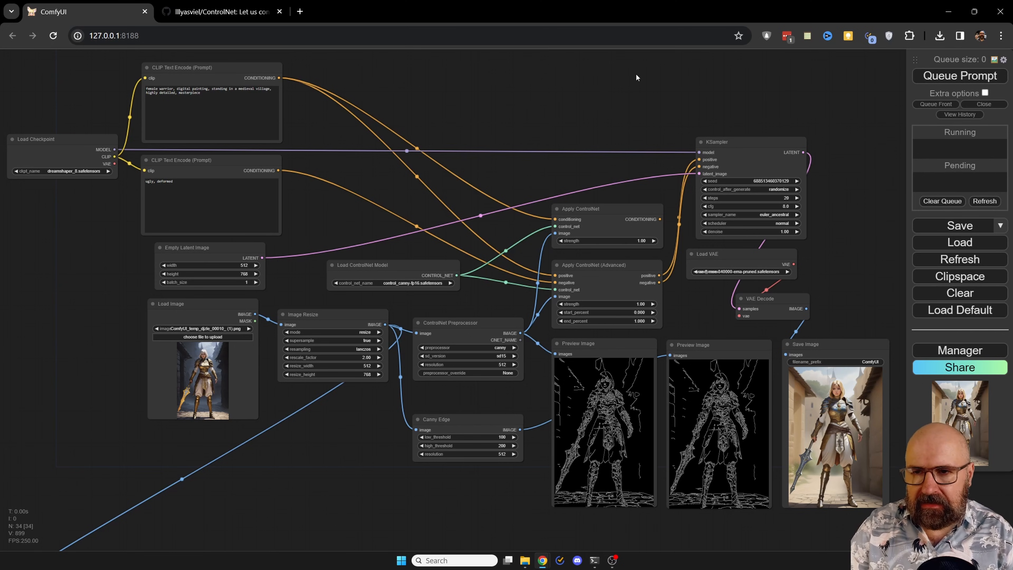
Nudge the Load Checkpoint node and both CLIP Text Encode prompt nodes slightly within the workflow
left_click_drag(88, 139, 90, 144)
left_click(227, 68)
left_click_drag(227, 69, 229, 68)
left_click_drag(223, 162, 225, 165)
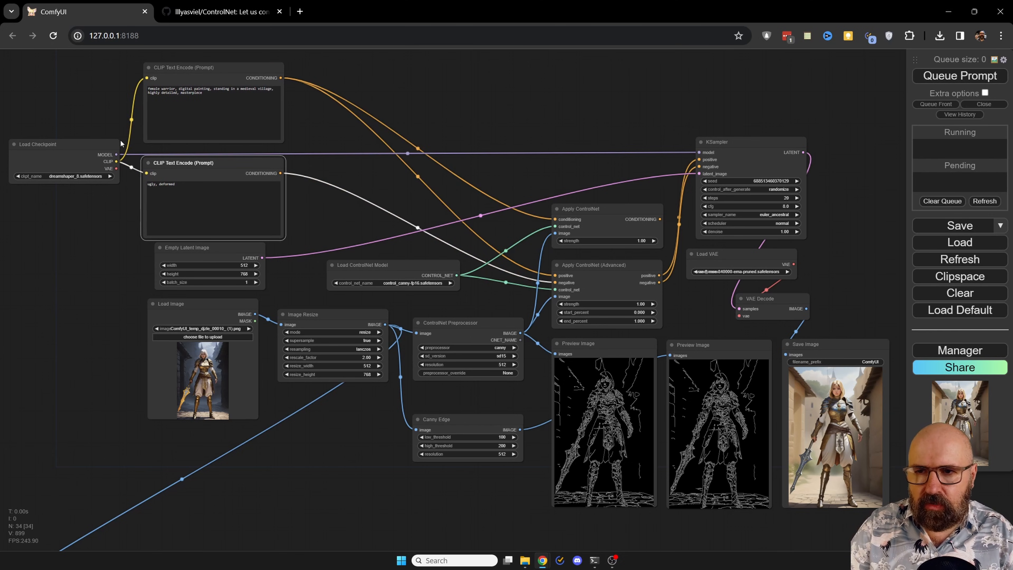
left_click_drag(99, 145, 98, 141)
Nudge the KSampler, Load VAE, VAE Decode and Save Image nodes slightly at the output end of the workflow
left_click_drag(747, 143, 738, 135)
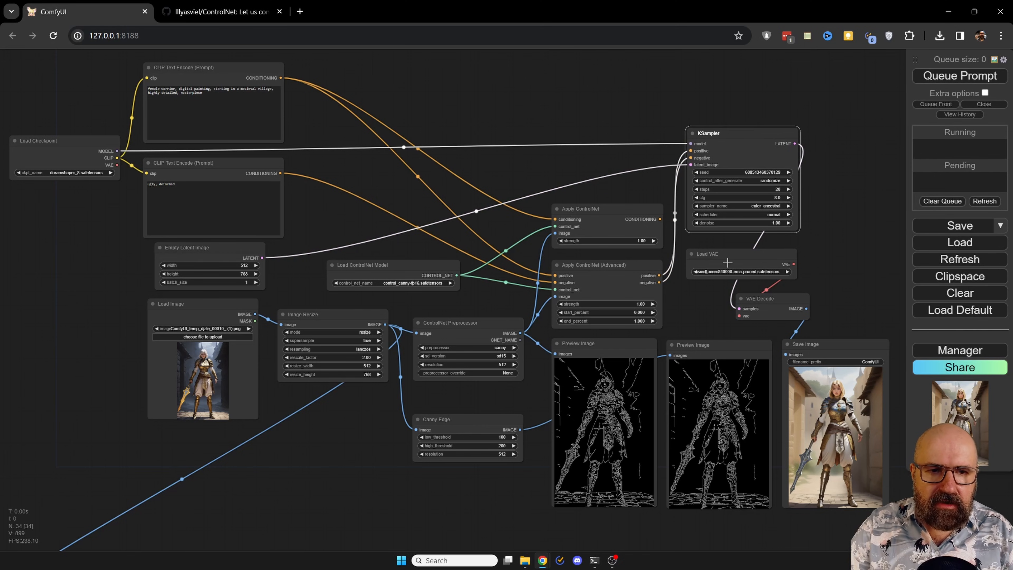
left_click_drag(728, 256, 728, 251)
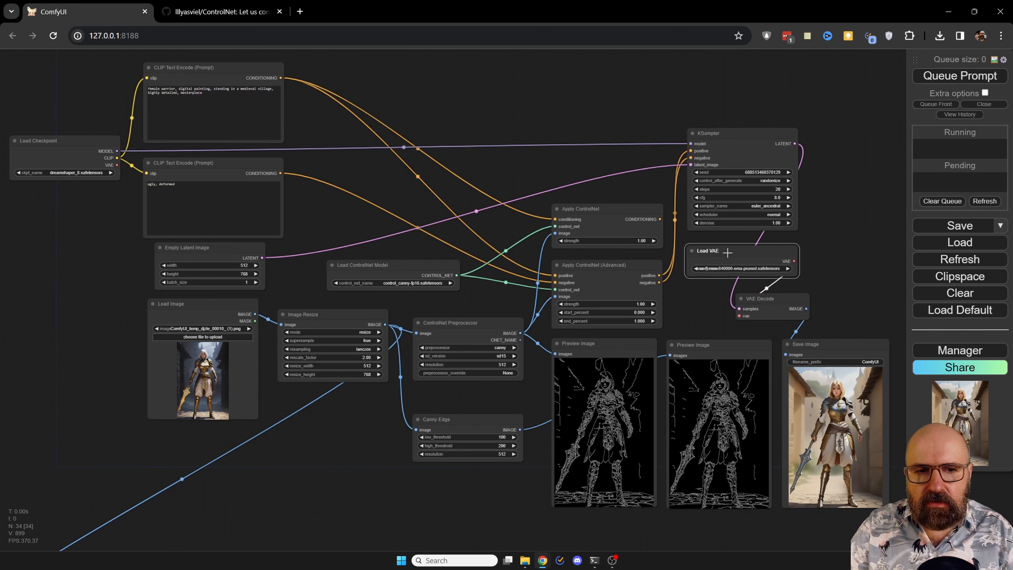
left_click_drag(785, 300, 786, 298)
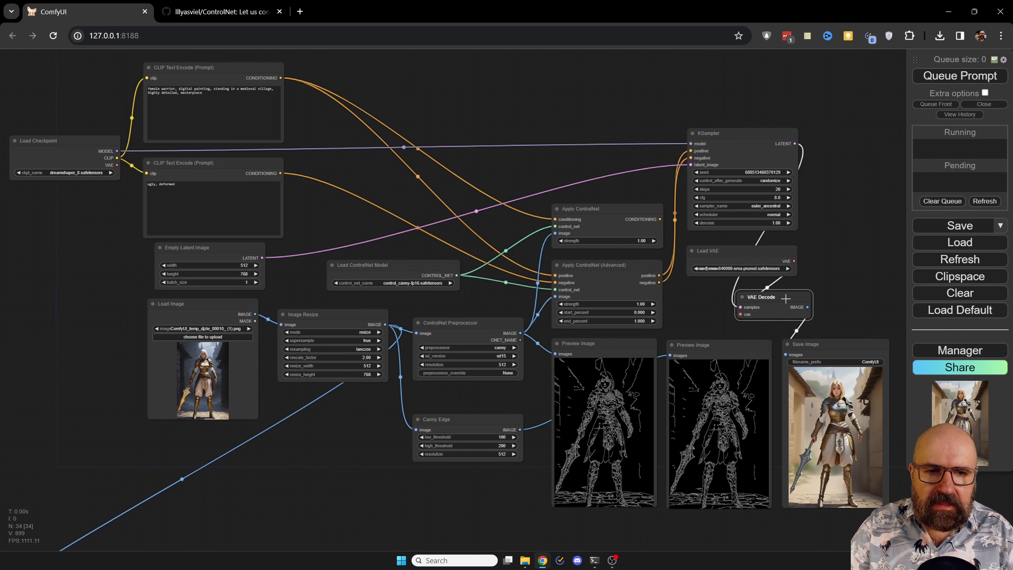
left_click_drag(827, 344, 826, 346)
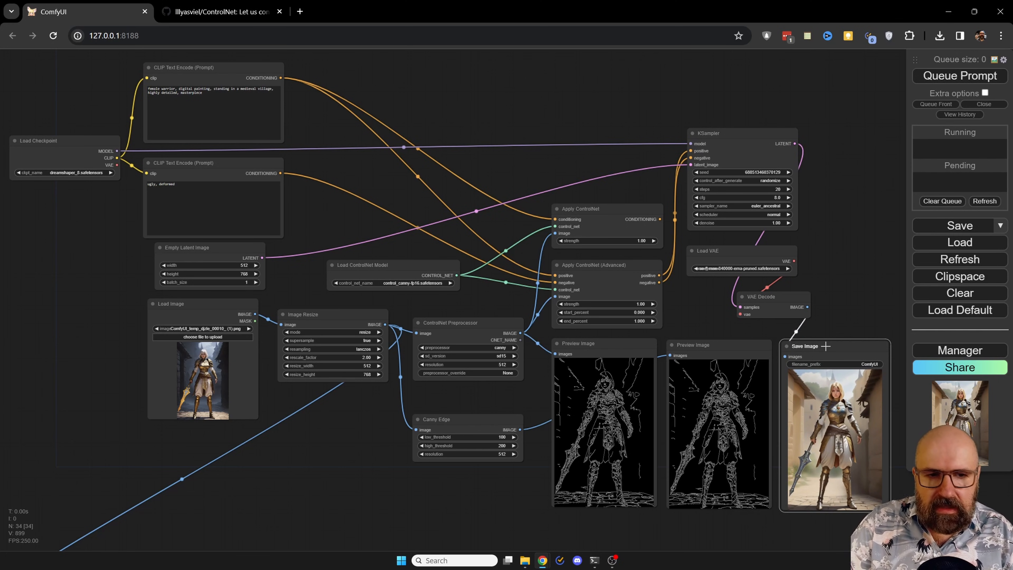
Enlarge the Load Image node for a bigger character preview and shift it clear of the Image Resize node
left_click_drag(216, 308, 217, 312)
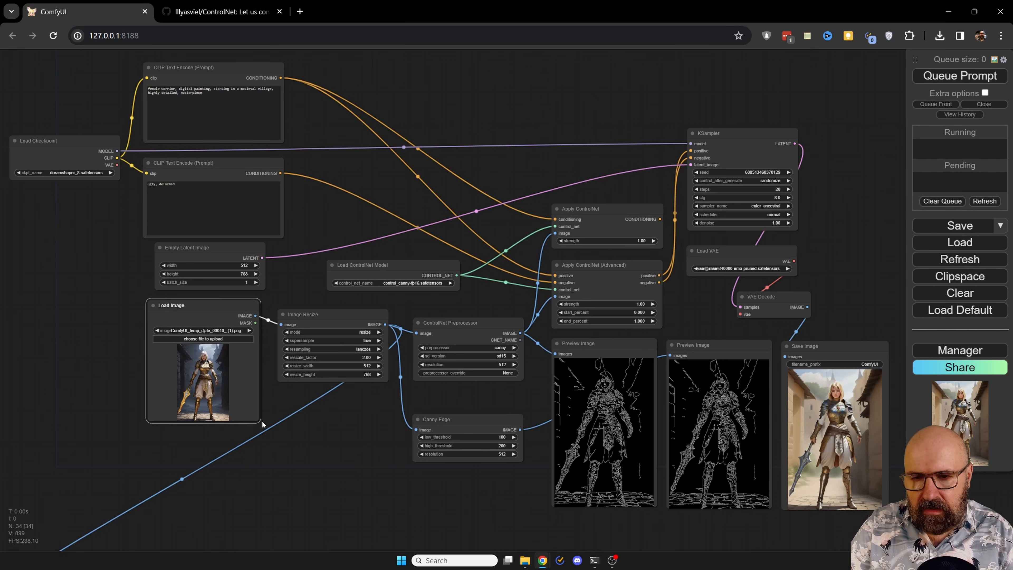
left_click_drag(256, 418, 274, 508)
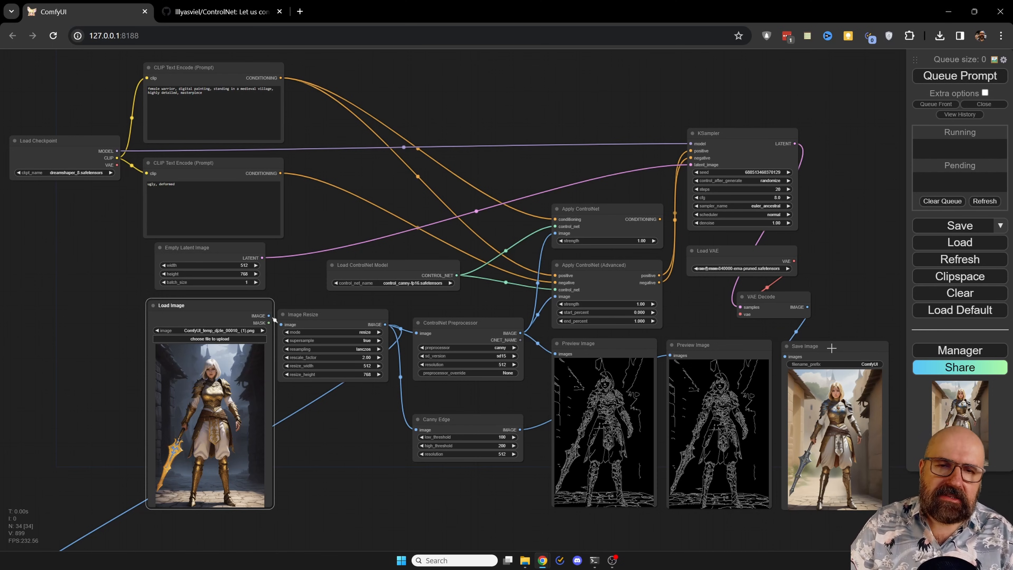
left_click_drag(259, 314, 245, 316)
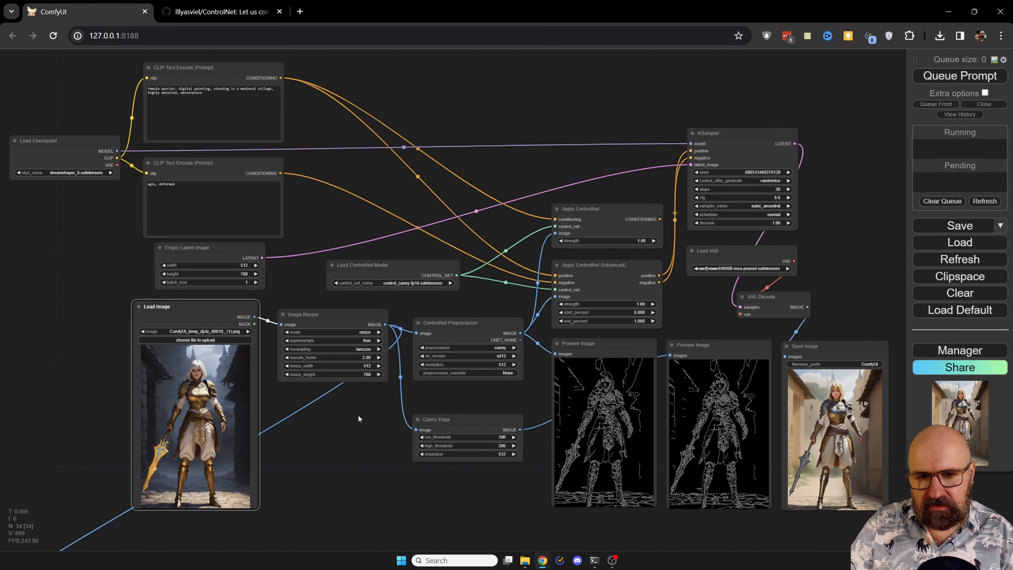
Reposition the Image Resize node slightly and choose resize as its mode
scroll(357, 414, "up", 8)
left_click_drag(323, 427, 615, 356)
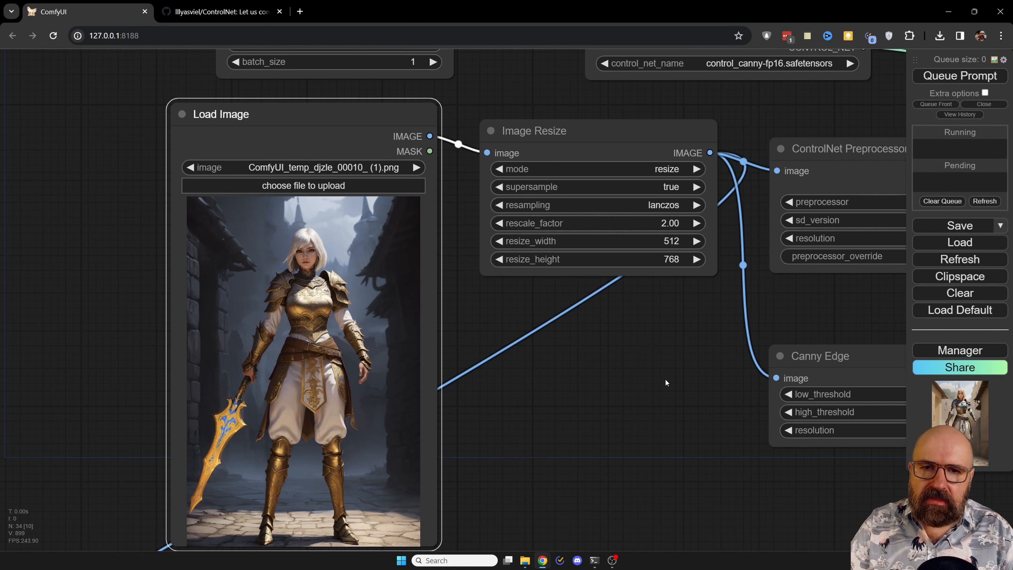
left_click_drag(665, 379, 450, 405)
left_click(402, 163)
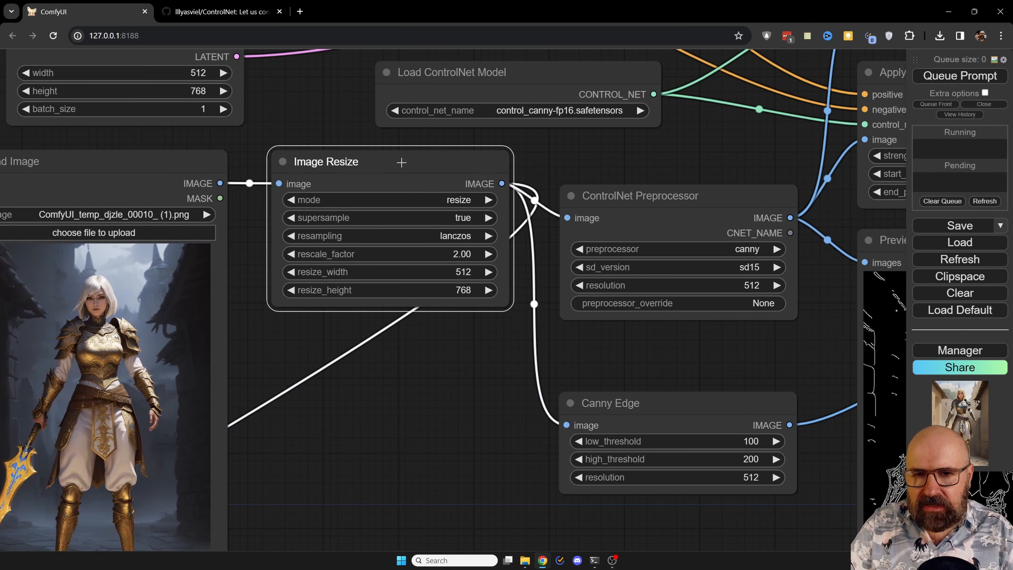
left_click_drag(401, 163, 394, 177)
left_click(454, 214)
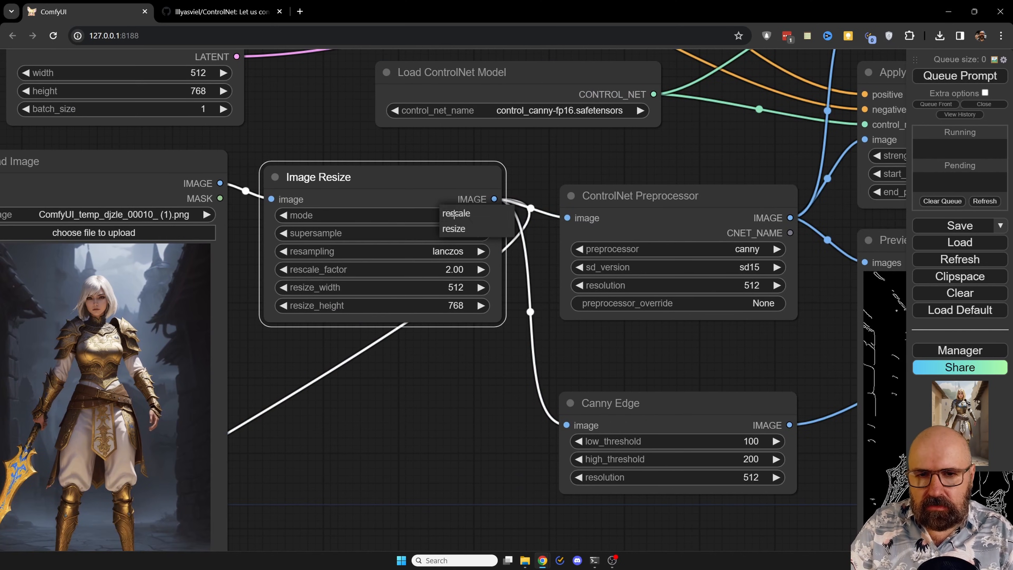
left_click(454, 229)
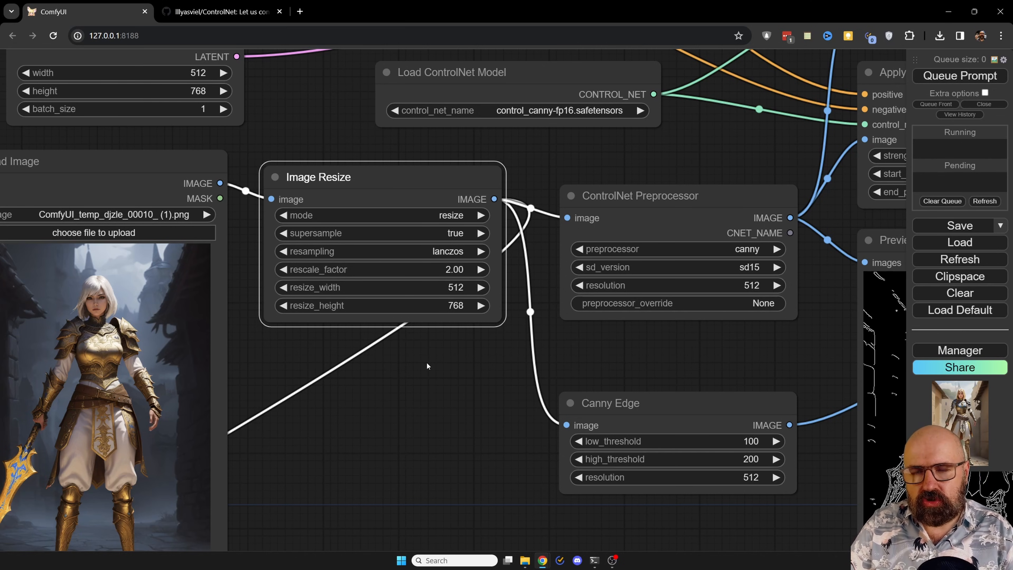
left_click_drag(414, 176, 415, 171)
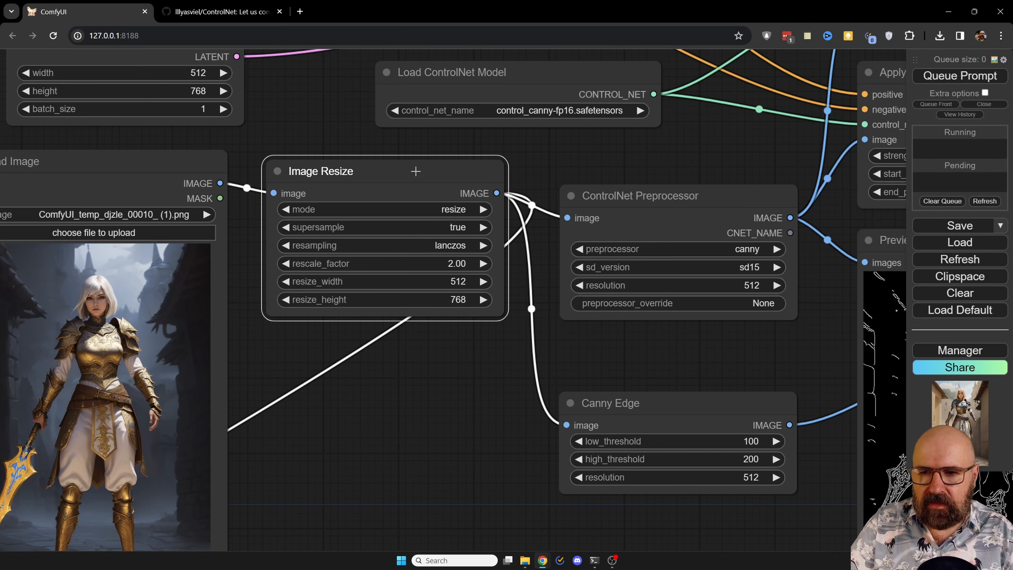
Nudge the ControlNet Preprocessor node slightly, keeping it between Image Resize and the Apply ControlNet nodes
scroll(373, 396, "down", 1)
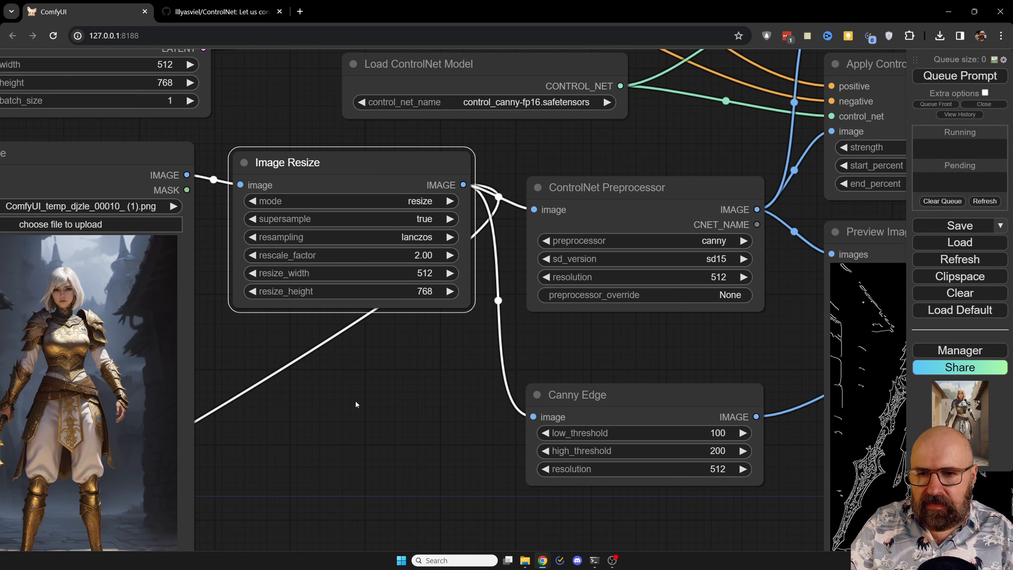
scroll(355, 400, "down", 1)
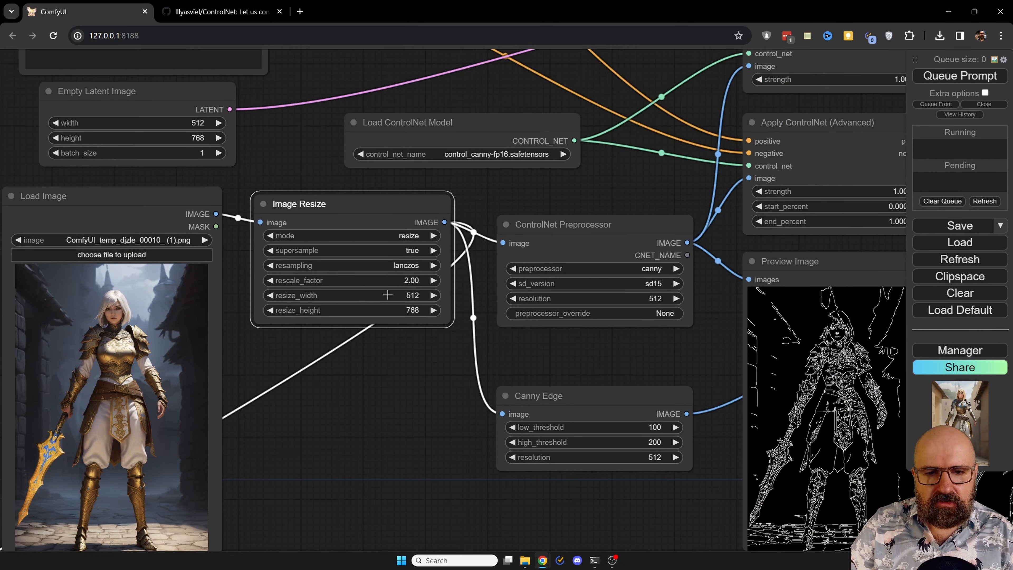
left_click_drag(607, 361, 459, 378)
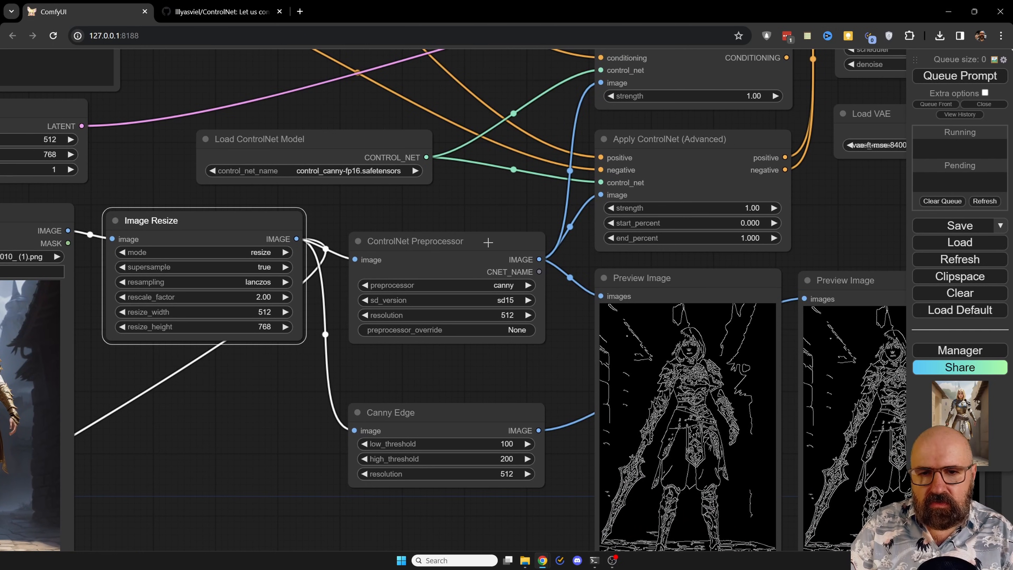
mouse_move(488, 242)
left_mouse_down()
mouse_move(483, 261)
mouse_move(491, 237)
mouse_move(485, 245)
left_mouse_up()
left_click_drag(581, 370, 457, 350)
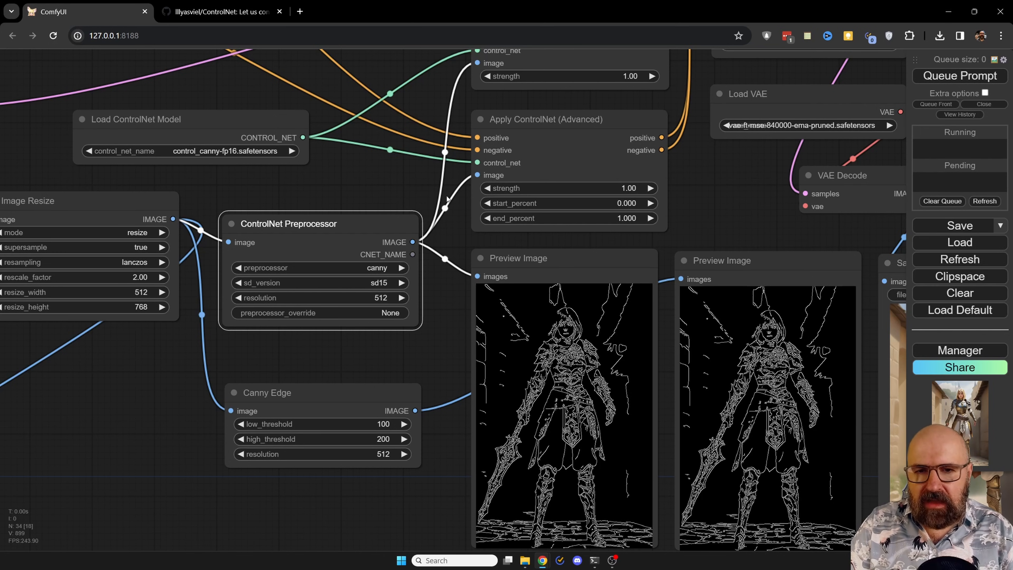
Nudge the Apply ControlNet (Advanced) node and the two CLIP Text Encode prompt nodes that feed it
left_click_drag(383, 220, 366, 302)
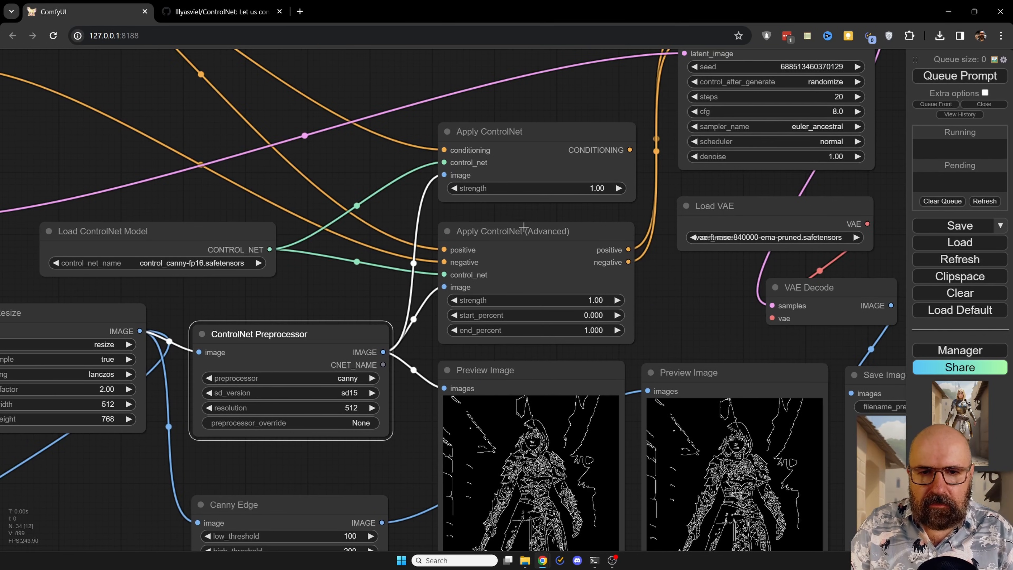
left_click_drag(524, 222, 526, 224)
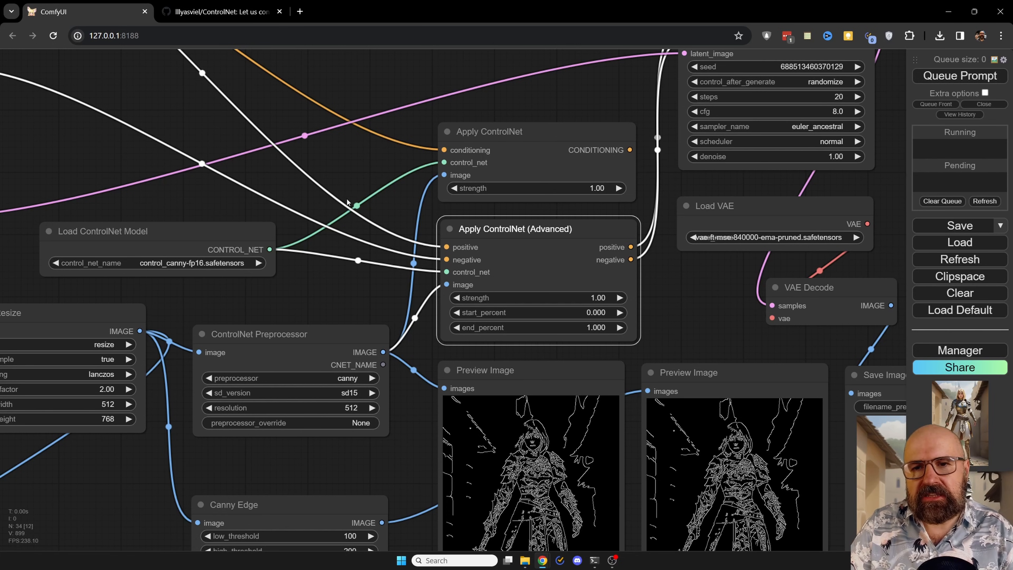
scroll(346, 199, "down", 6)
left_click_drag(393, 141, 534, 245)
scroll(494, 264, "up", 2)
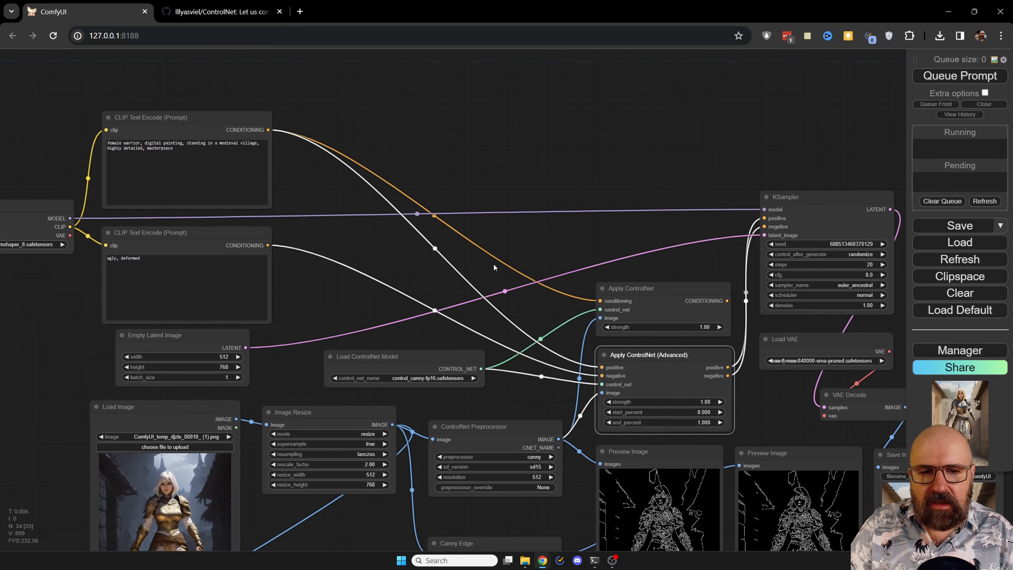
left_click_drag(179, 134, 177, 138)
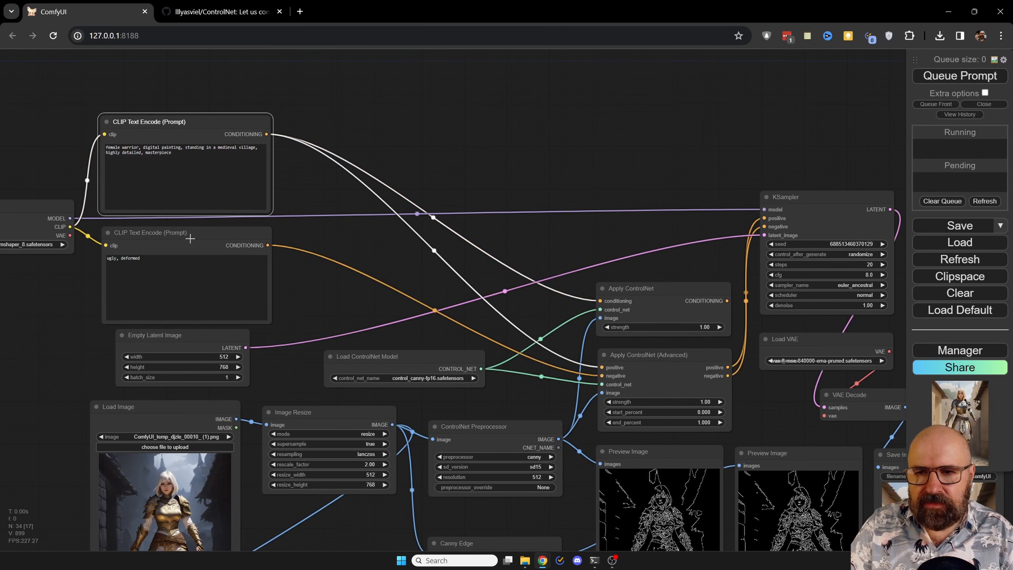
left_click_drag(190, 235, 191, 236)
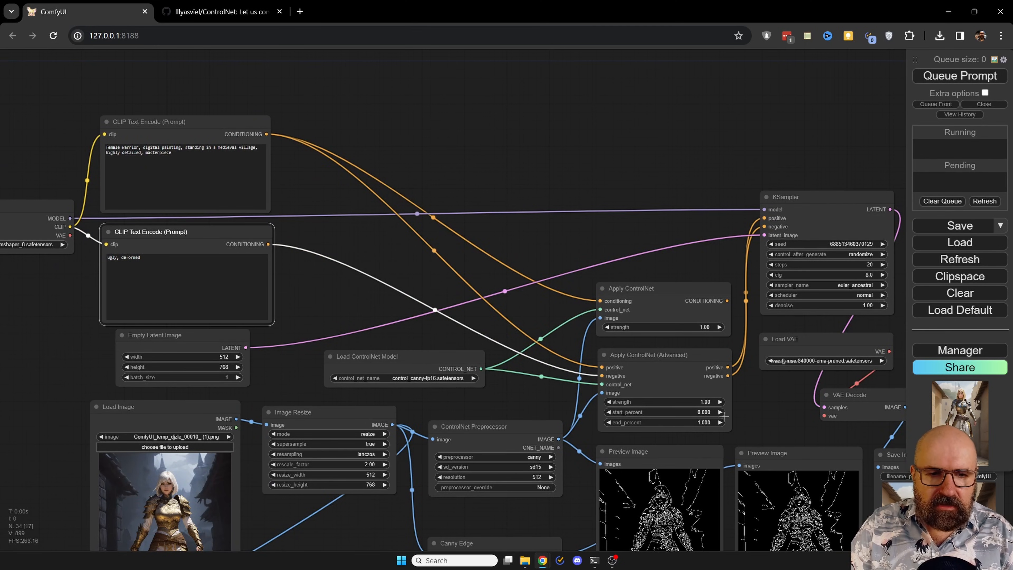
Move the Load ControlNet Model node closer to the two Apply ControlNet nodes
scroll(695, 401, "up", 8)
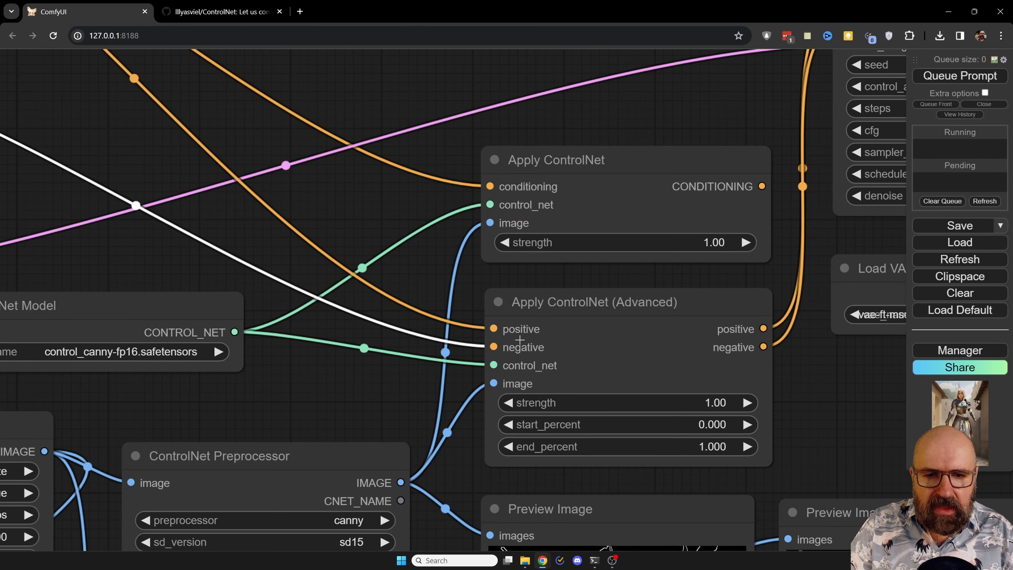
left_click_drag(339, 389, 343, 345)
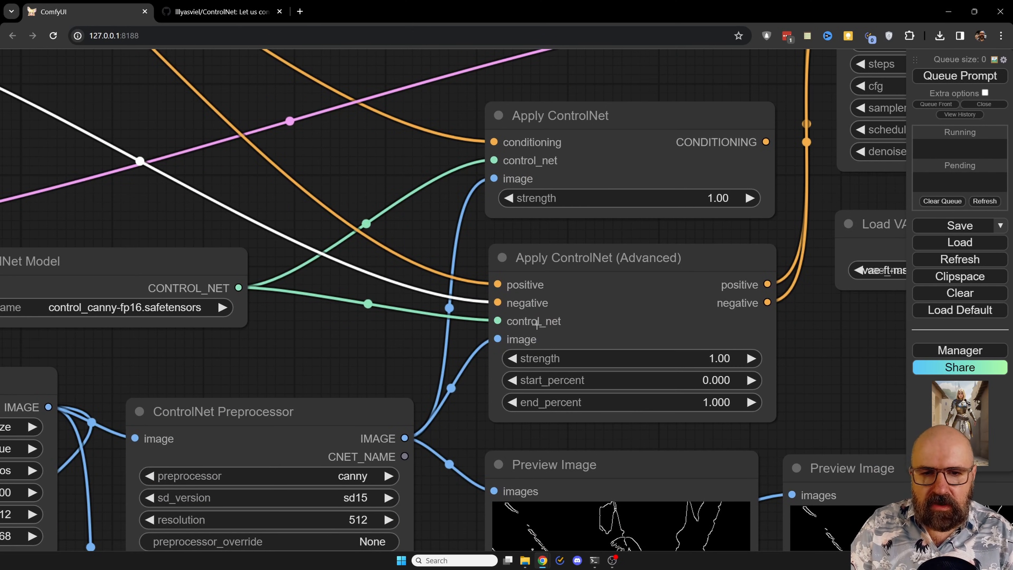
left_click_drag(146, 265, 270, 281)
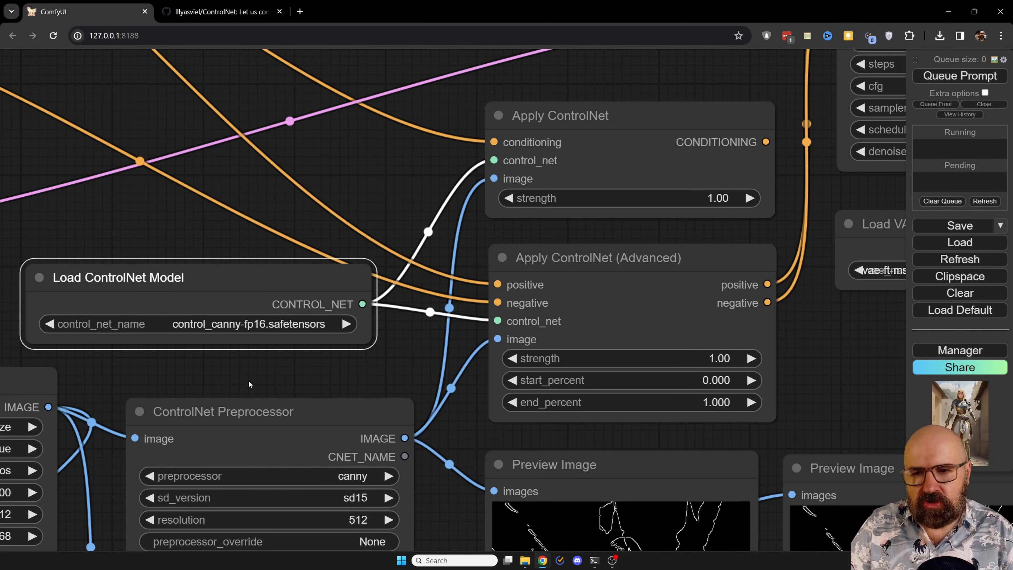
Follow the Apply ControlNet (Advanced) outputs to the KSampler, and nudge both Apply ControlNet nodes slightly
left_click_drag(466, 437, 412, 327)
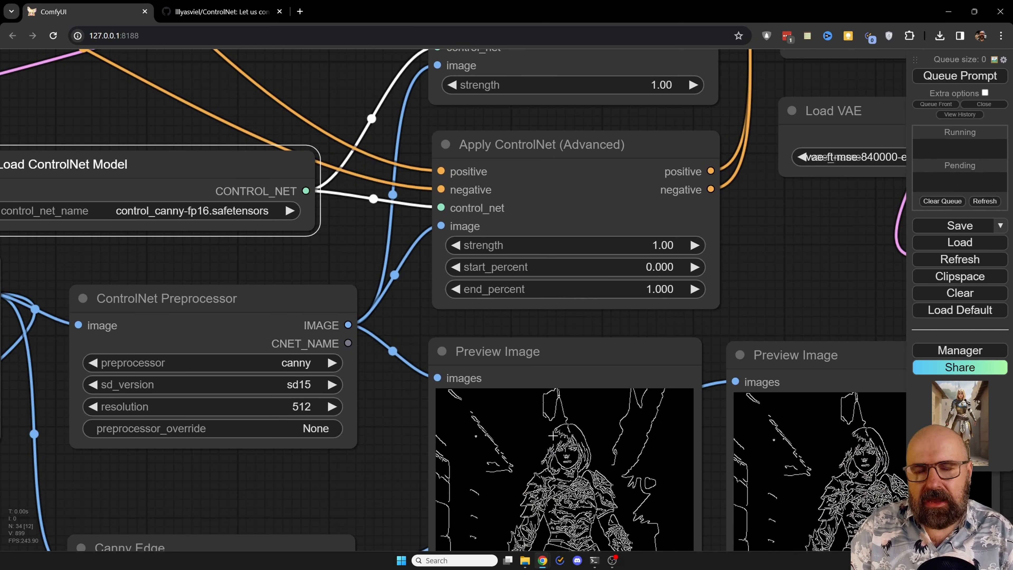
left_click_drag(766, 242, 572, 476)
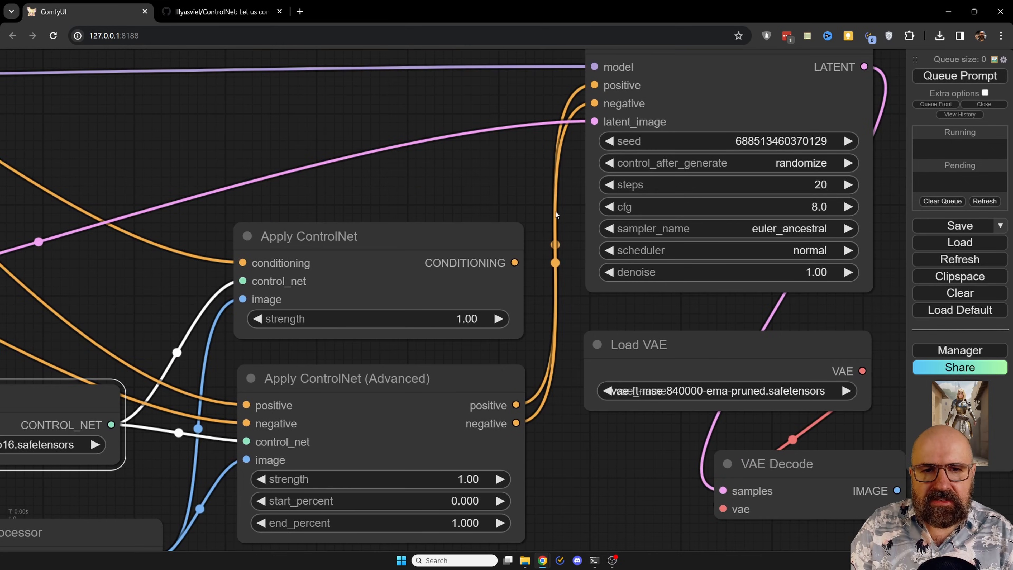
left_click_drag(556, 211, 535, 231)
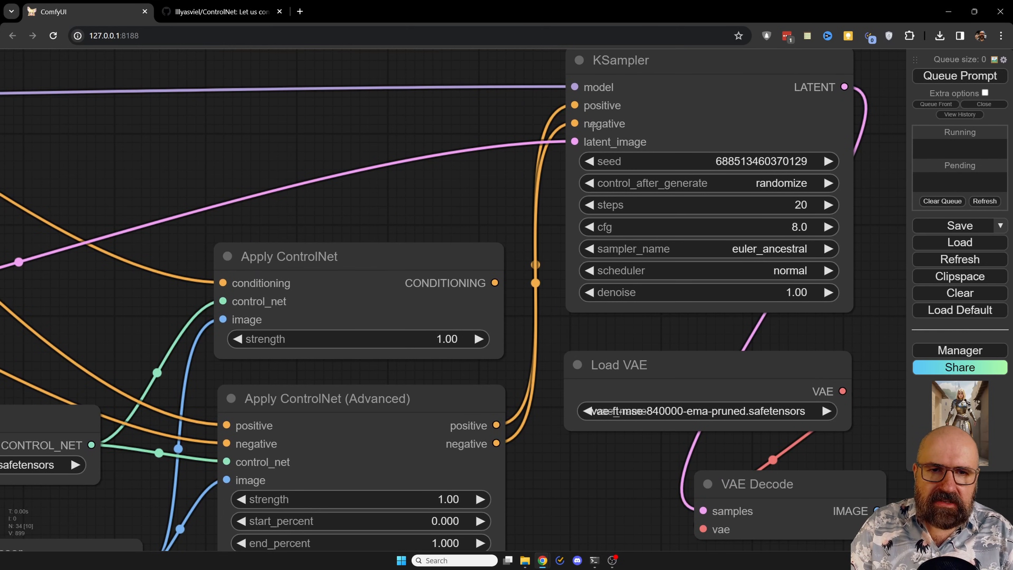
scroll(593, 126, "down", 8)
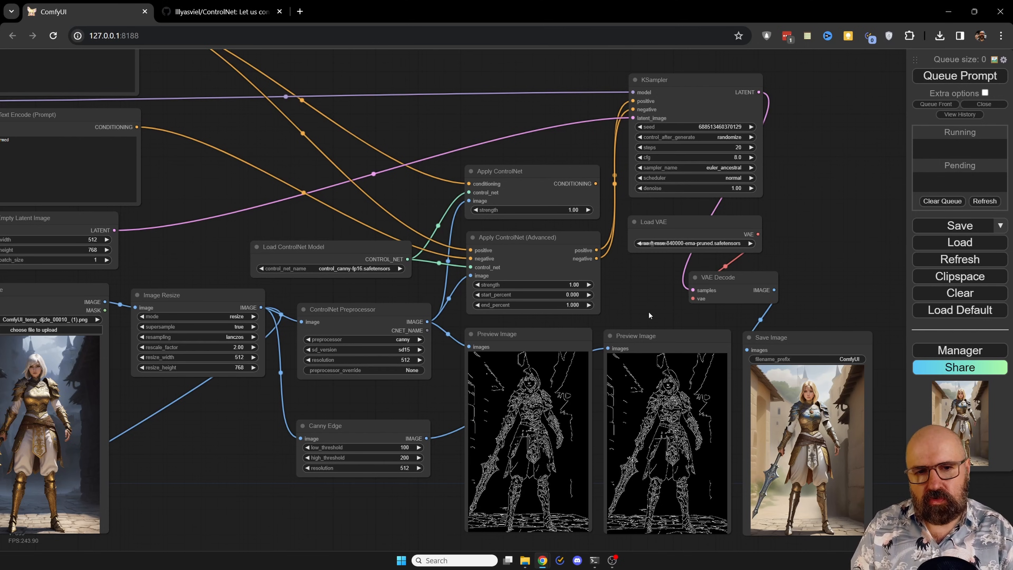
scroll(597, 247, "up", 9)
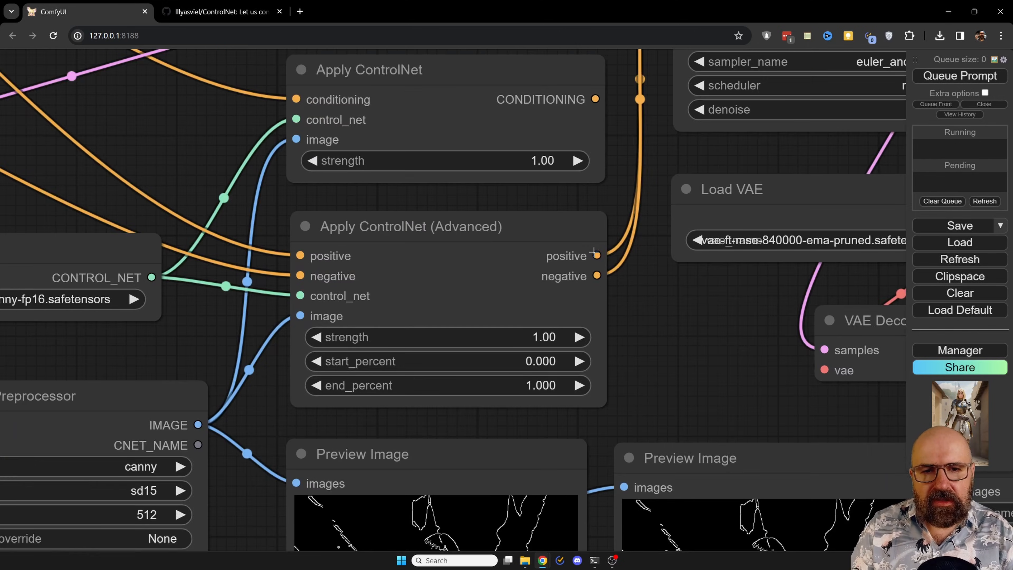
left_click_drag(614, 218, 616, 248)
left_click(433, 135)
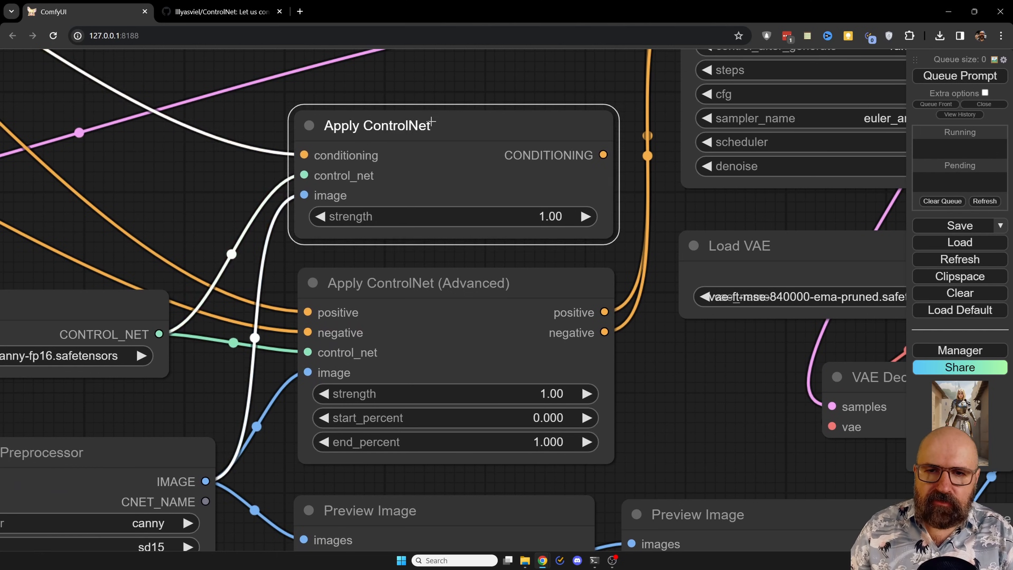
left_click_drag(441, 282, 441, 276)
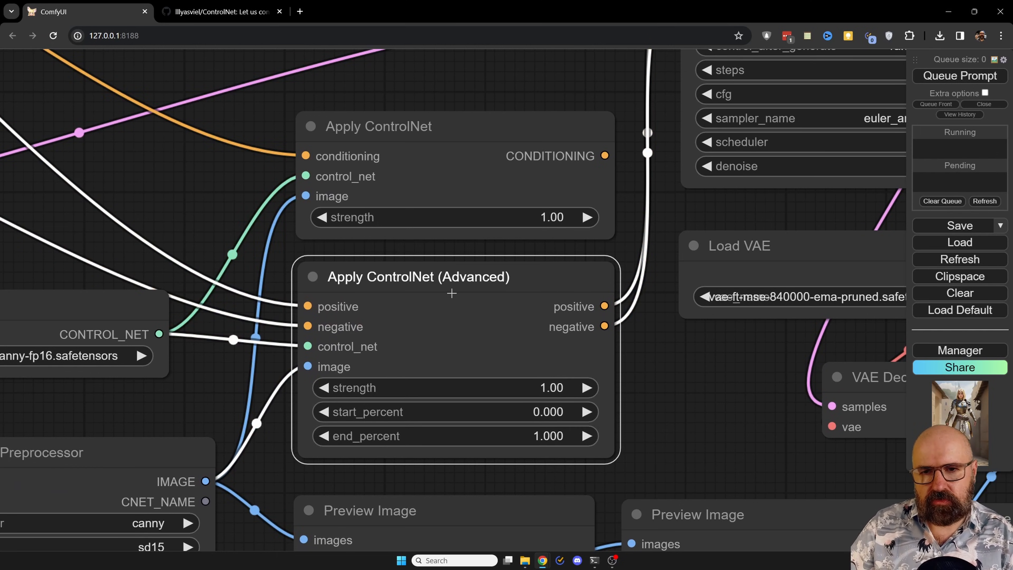
left_click_drag(457, 129, 459, 135)
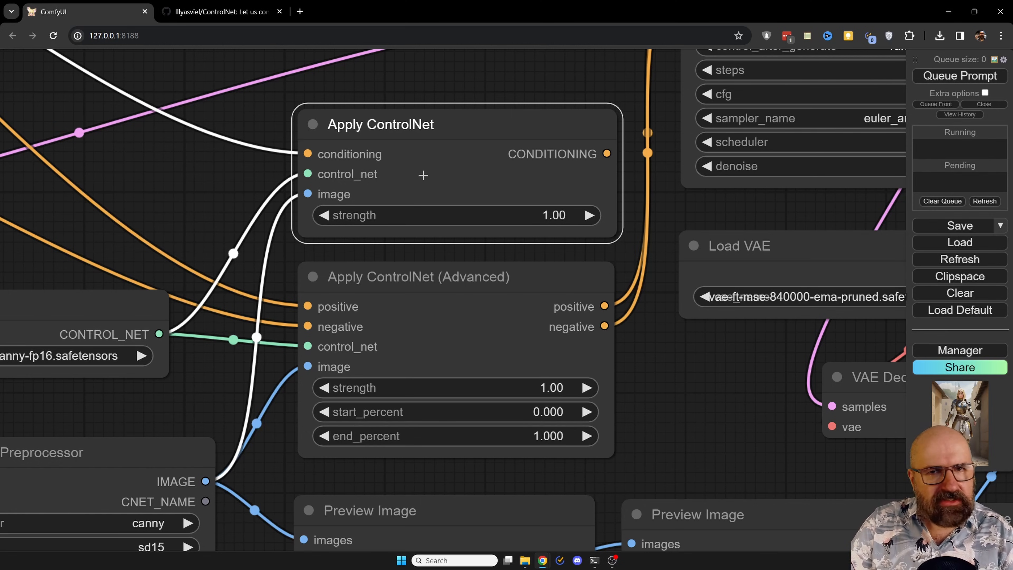
Lower end_percent on the Apply ControlNet (Advanced) node to 0.368
left_click(551, 283)
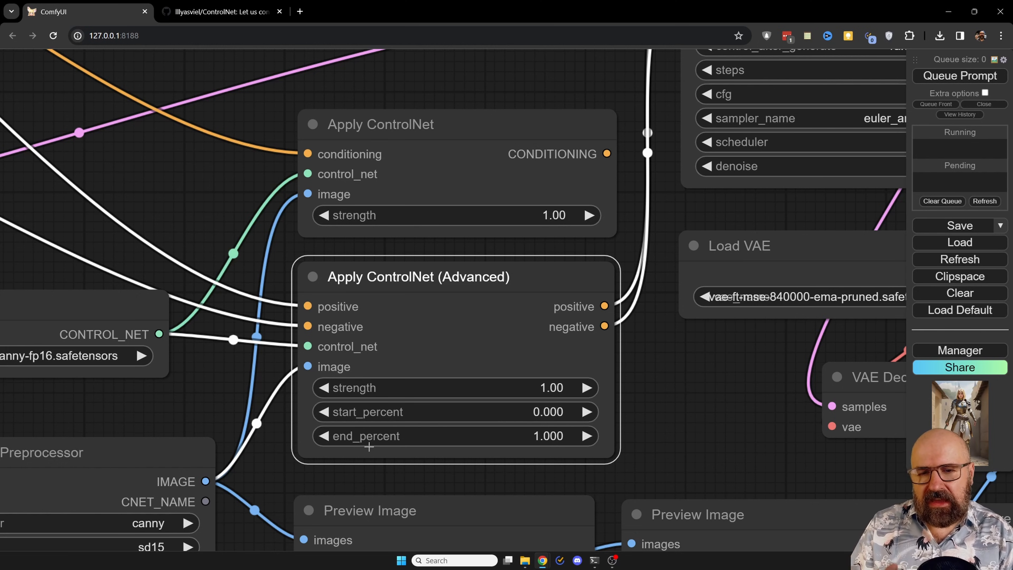
left_click_drag(516, 439, 418, 439)
left_click_drag(506, 443, 303, 443)
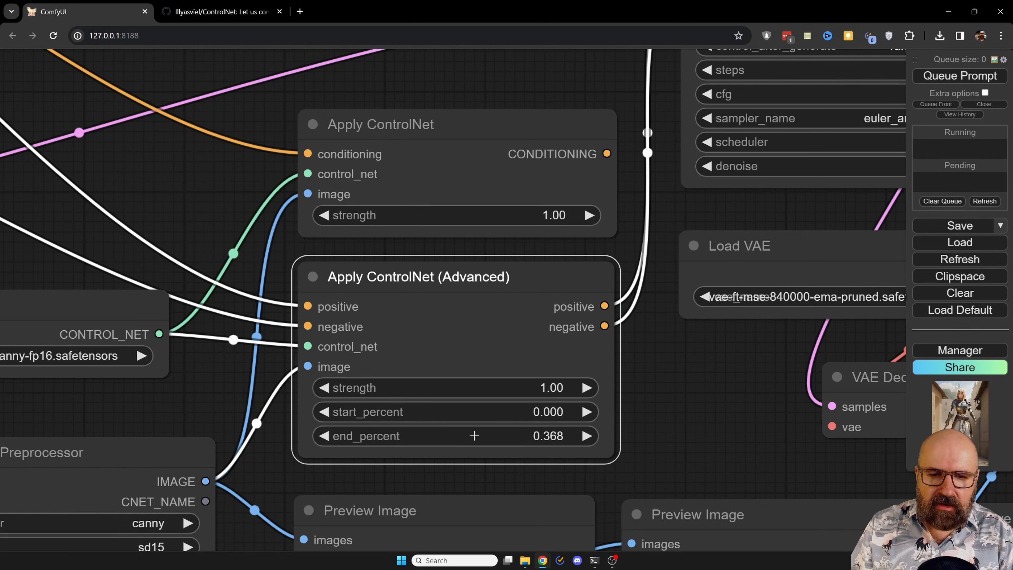
Lower end_percent slightly on the Apply ControlNet (Advanced) node and generate a new image
left_click_drag(474, 437, 462, 436)
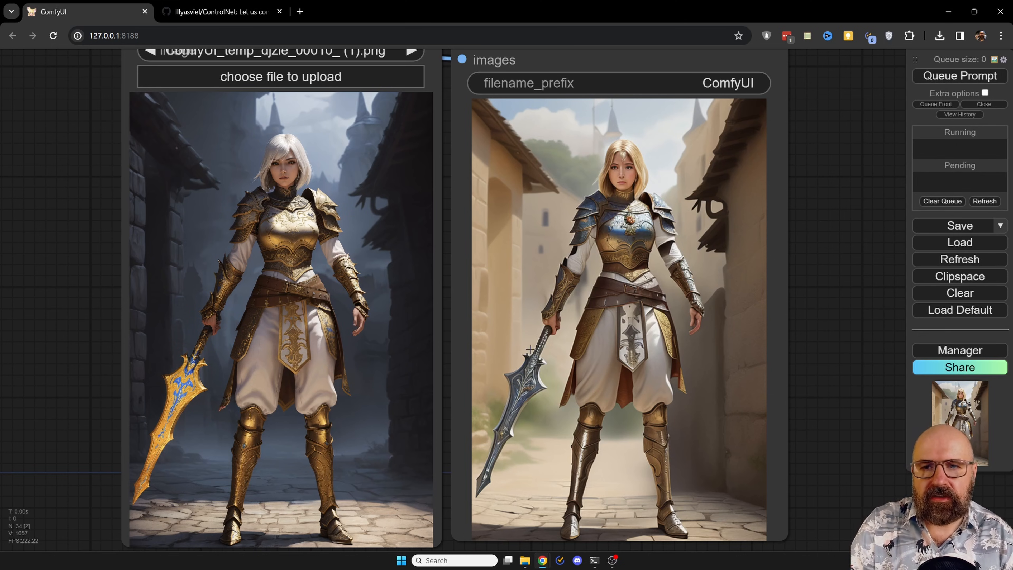
left_click(937, 79)
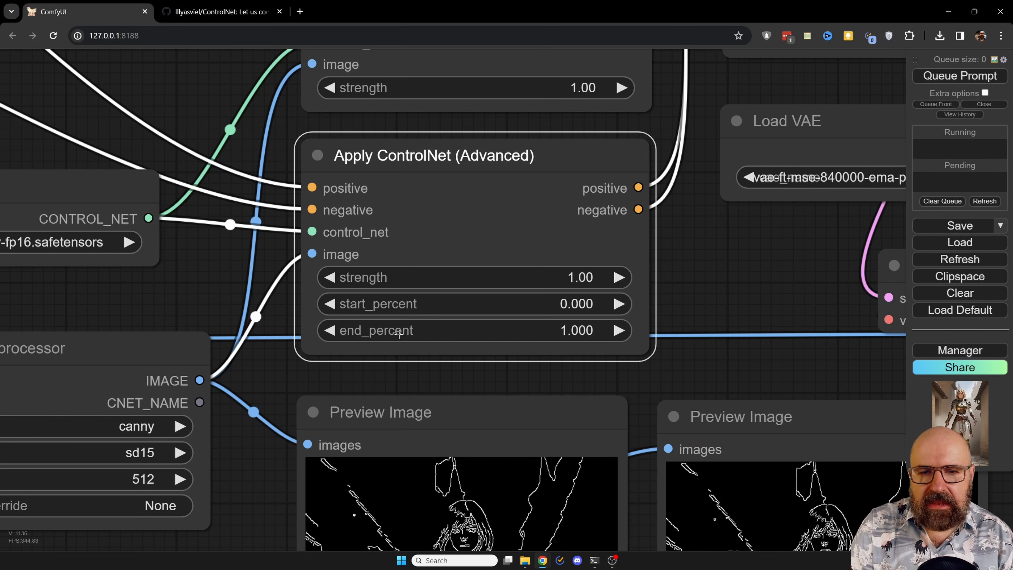
Lower end_percent on the Apply ControlNet (Advanced) node to 0.312 and generate a new image
mouse_move(398, 335)
left_mouse_down()
mouse_move(550, 332)
mouse_move(397, 332)
left_mouse_up()
left_click_drag(546, 336, 421, 330)
left_click_drag(514, 335, 421, 330)
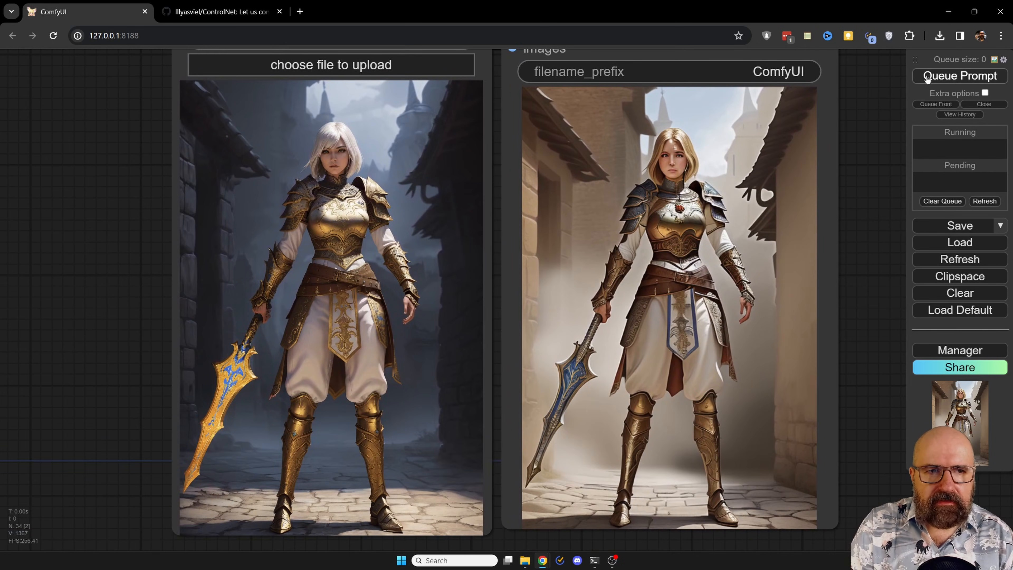
left_click(927, 78)
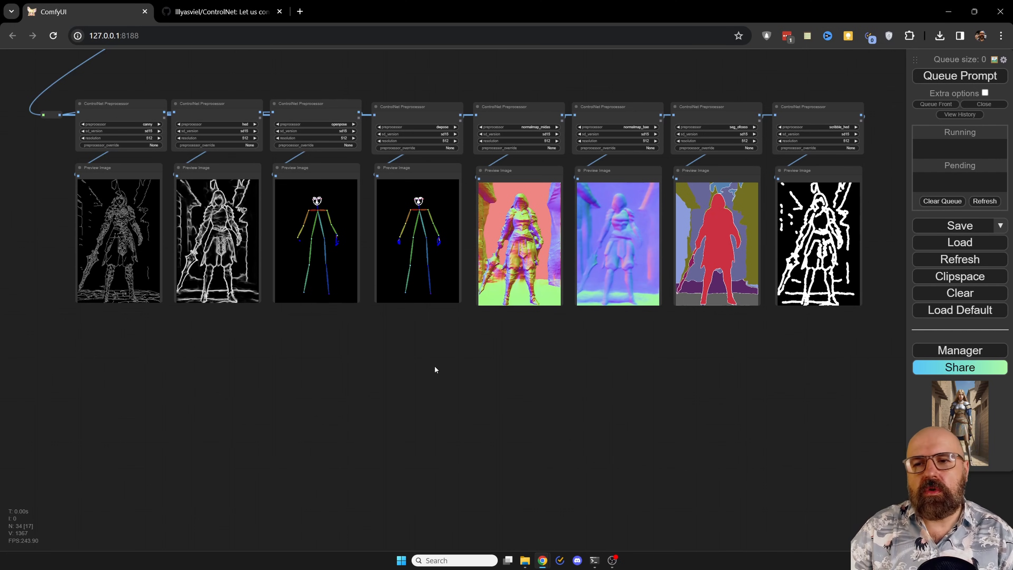
Review the preprocessor options available on the first ControlNet Preprocessor node, keeping canny selected
scroll(60, 172, "up", 8)
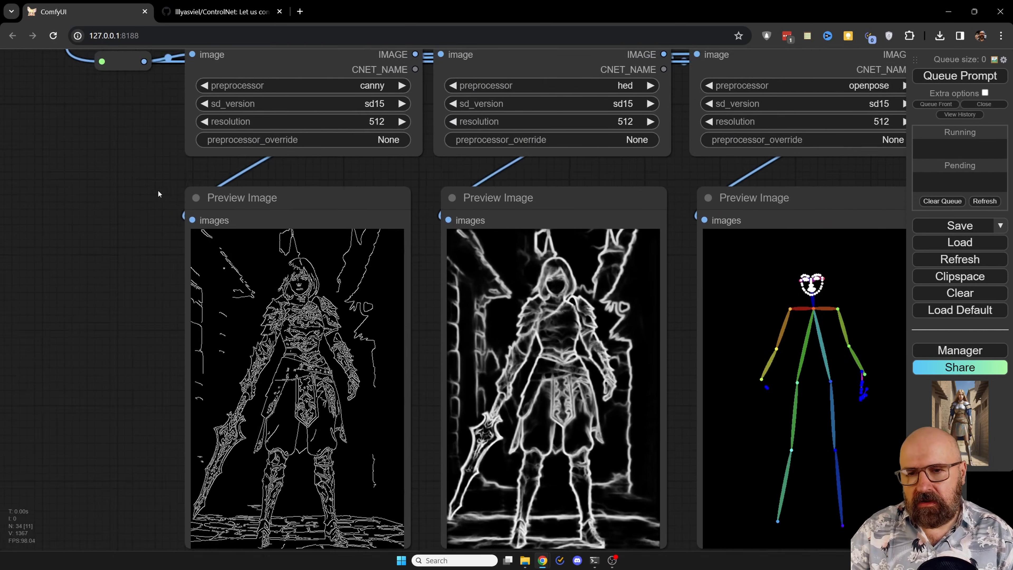
left_click_drag(158, 190, 188, 218)
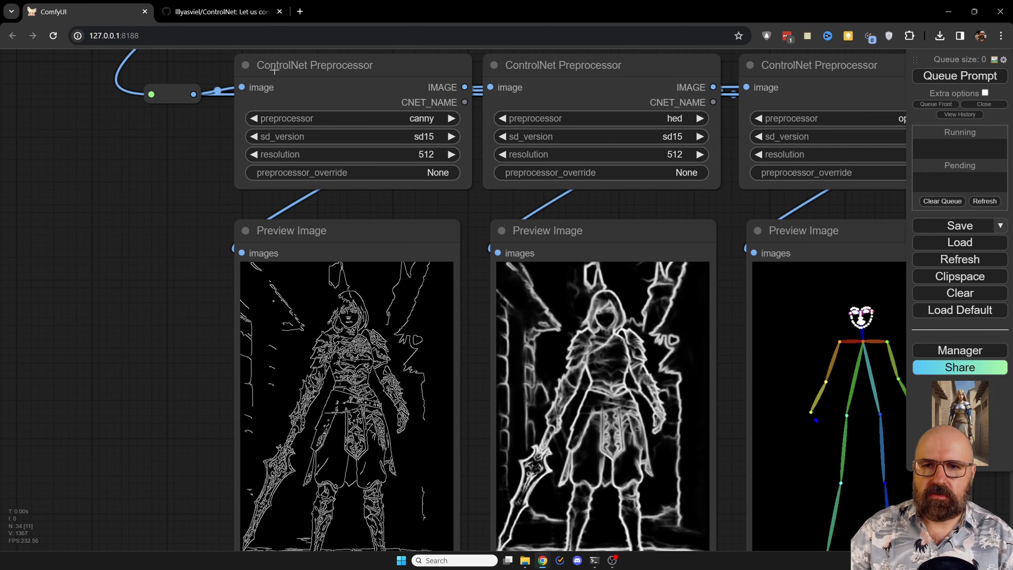
left_click(393, 118)
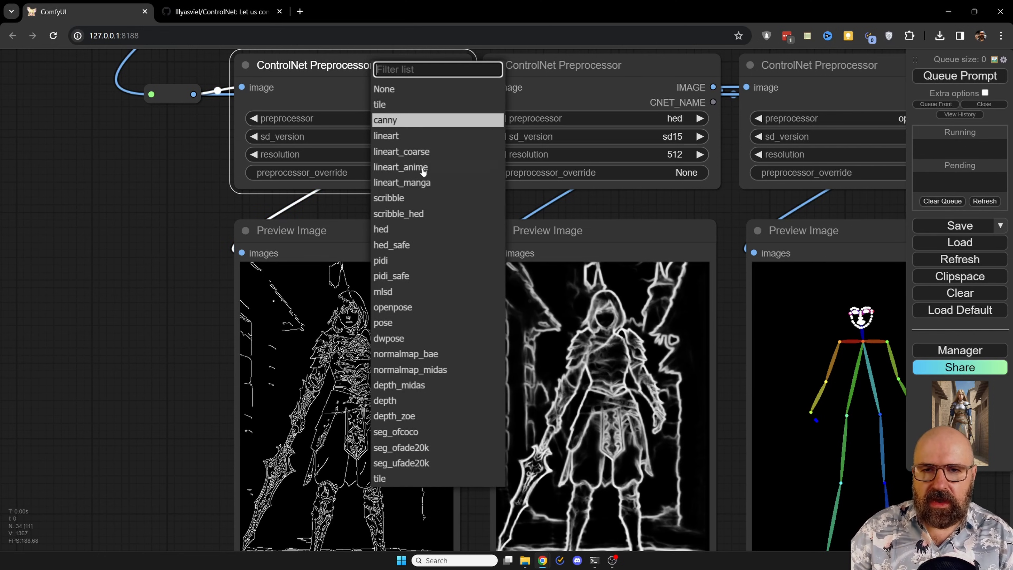
left_click(393, 120)
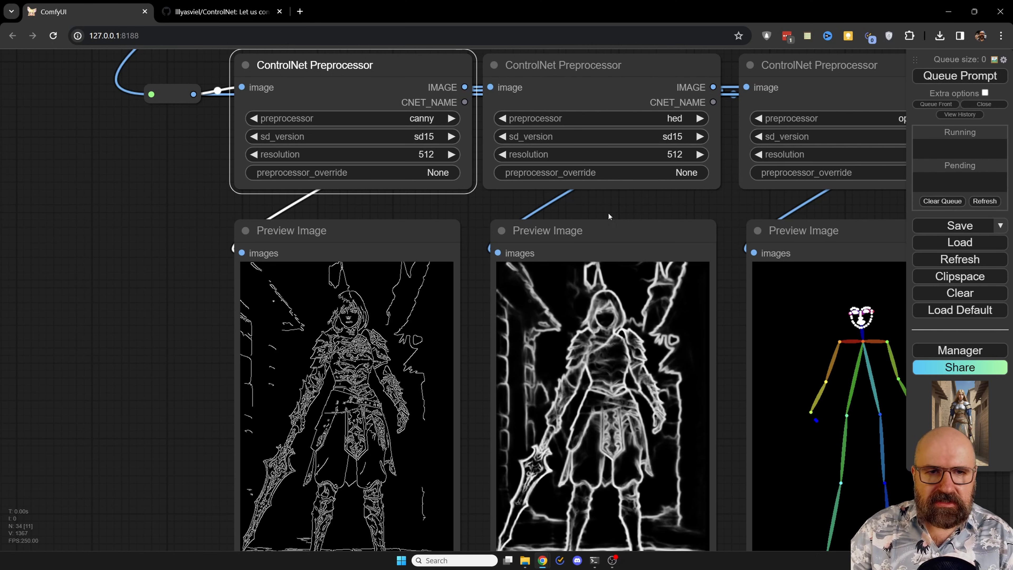
Compare the preview images of the hed, openpose, dwpose, normalmap_midas, normalmap_bae, seg_ofcoco and scribble_hed preprocessors up close
scroll(598, 373, "up", 5)
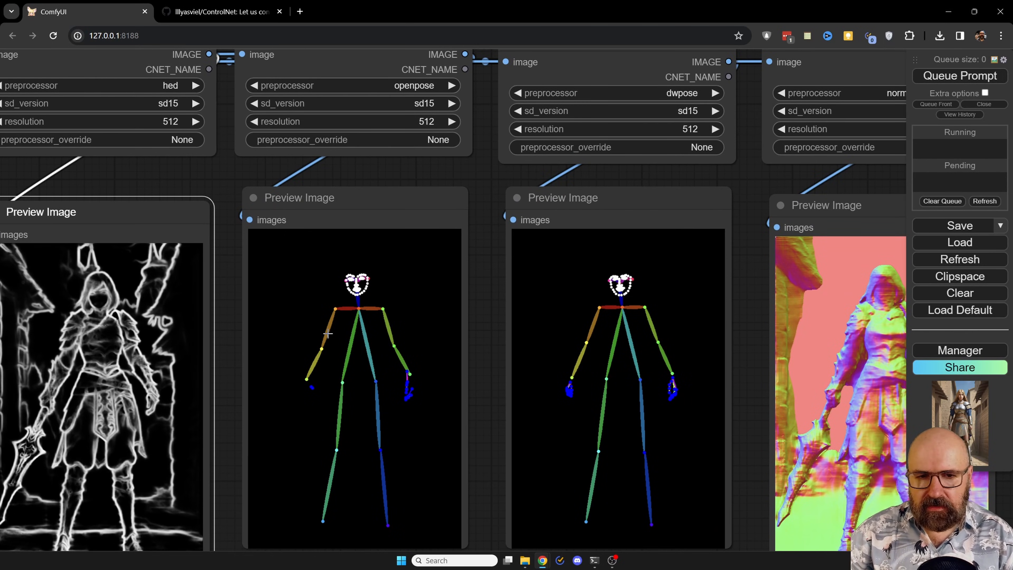
scroll(328, 334, "up", 6)
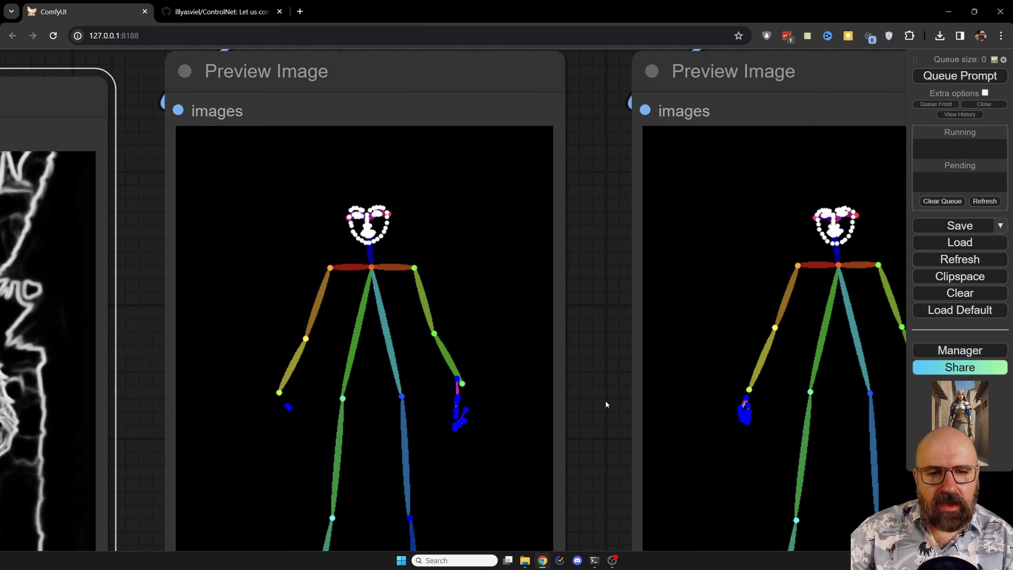
left_click_drag(605, 400, 410, 395)
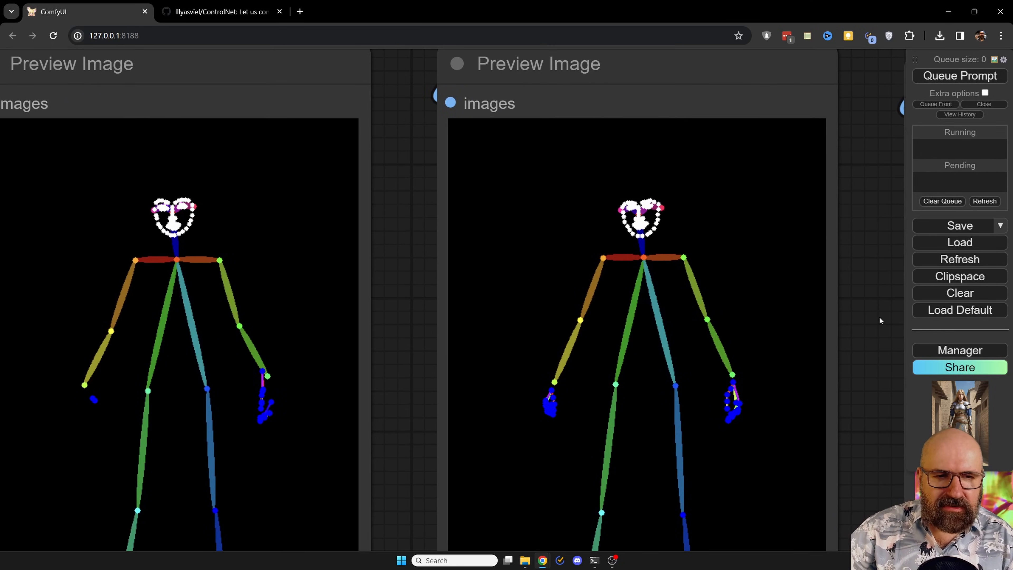
scroll(863, 322, "up", 6)
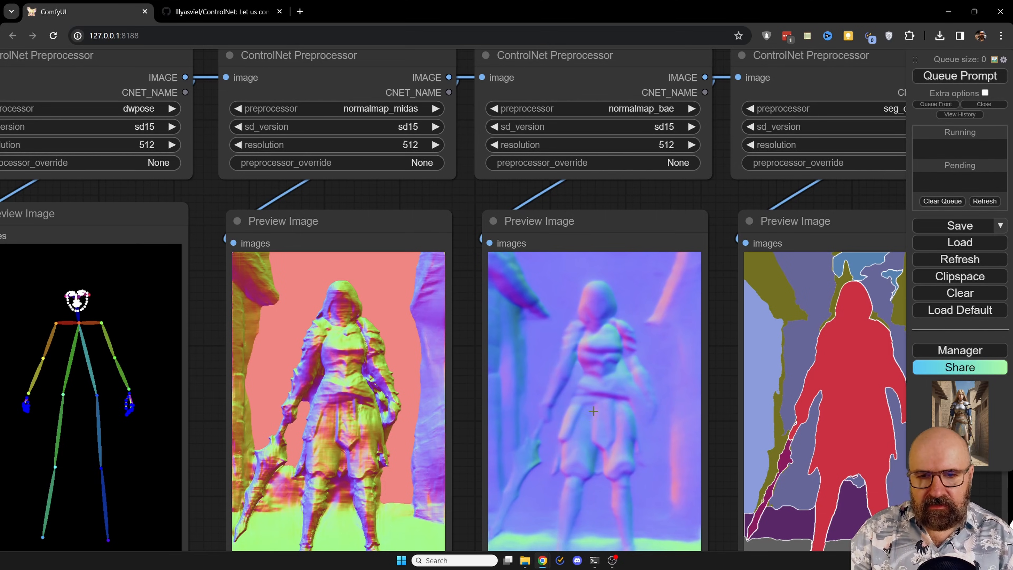
scroll(473, 403, "up", 3)
scroll(457, 446, "up", 2)
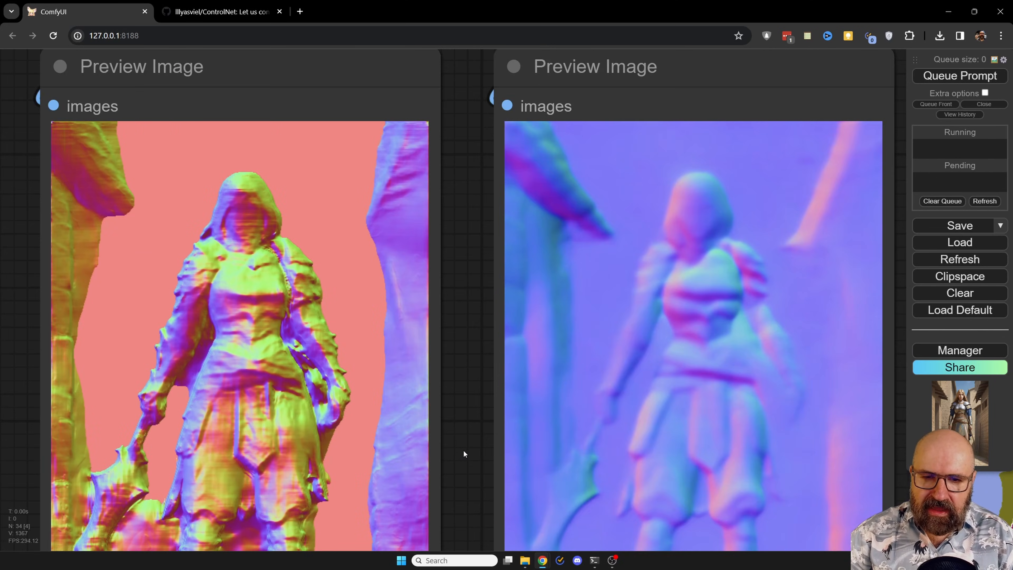
left_click_drag(463, 450, 453, 380)
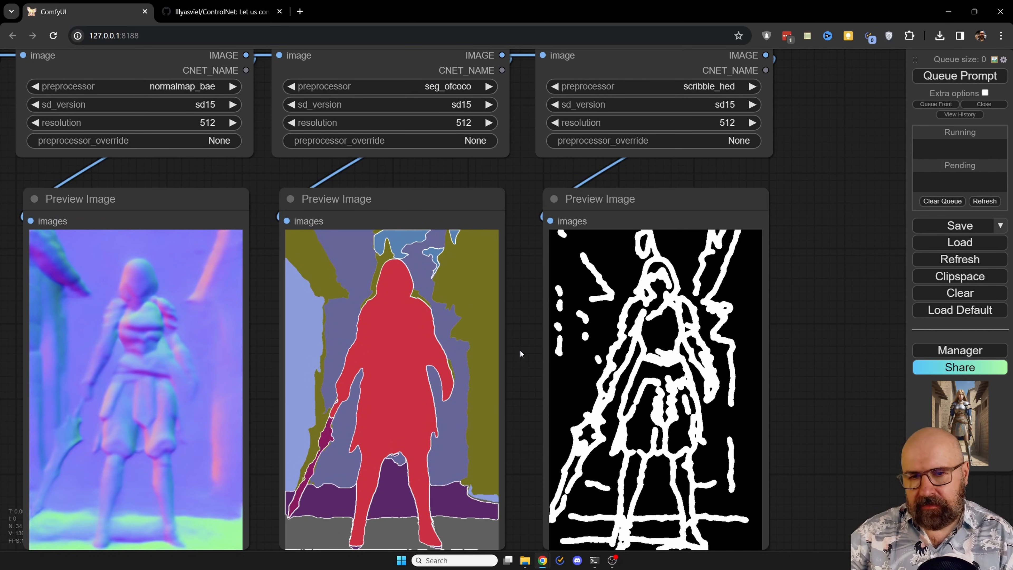
scroll(267, 404, "up", 4)
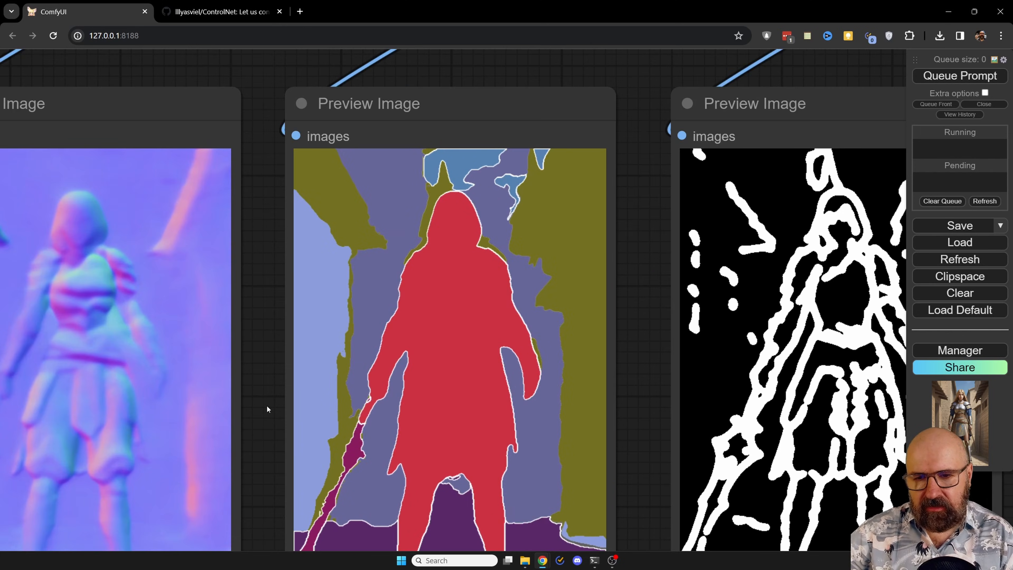
left_click_drag(267, 405, 264, 321)
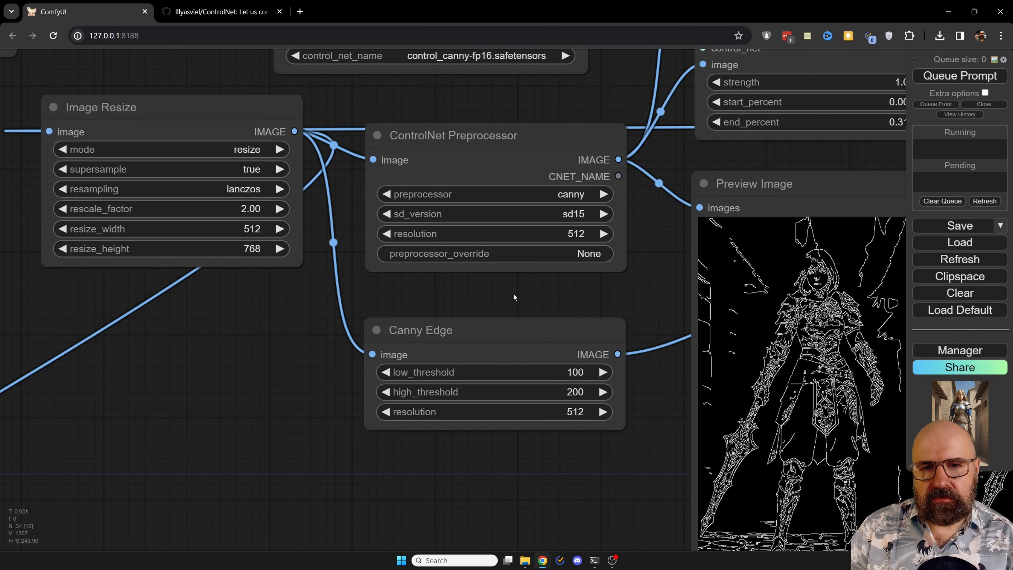
Nudge the ControlNet Preprocessor and Canny Edge nodes slightly upward, keeping canny as the preprocessor
mouse_move(529, 138)
left_mouse_down()
mouse_move(515, 126)
mouse_move(531, 125)
left_mouse_up()
left_click(567, 182)
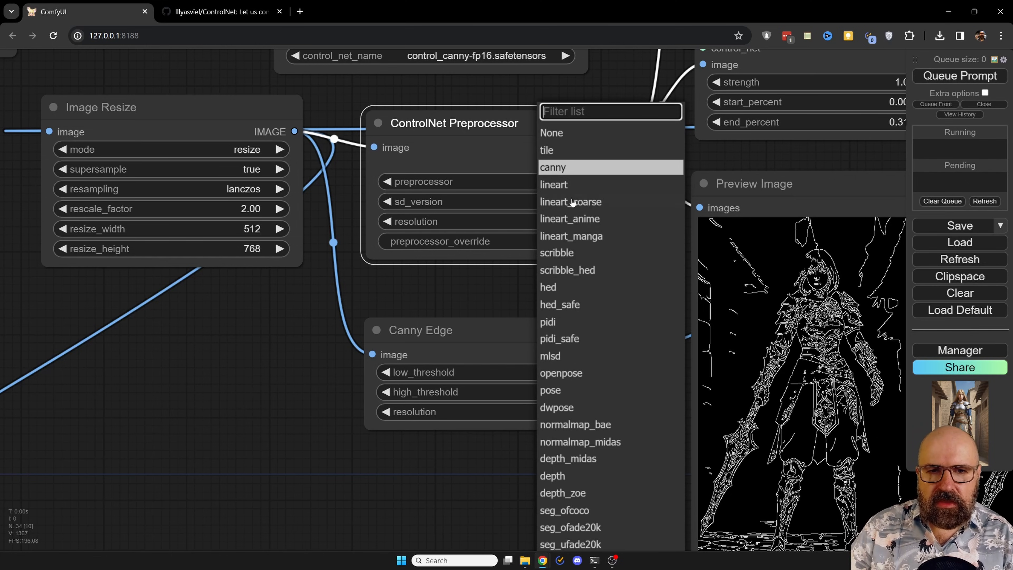
left_click(563, 170)
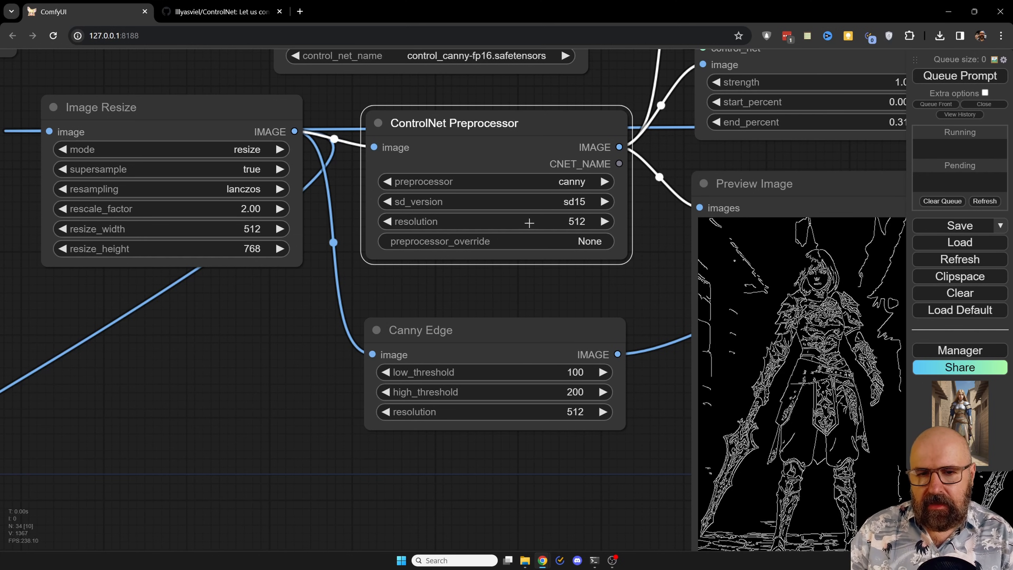
mouse_move(480, 329)
left_mouse_down()
mouse_move(499, 323)
mouse_move(481, 305)
mouse_move(477, 331)
mouse_move(490, 304)
mouse_move(484, 332)
mouse_move(486, 314)
left_mouse_up()
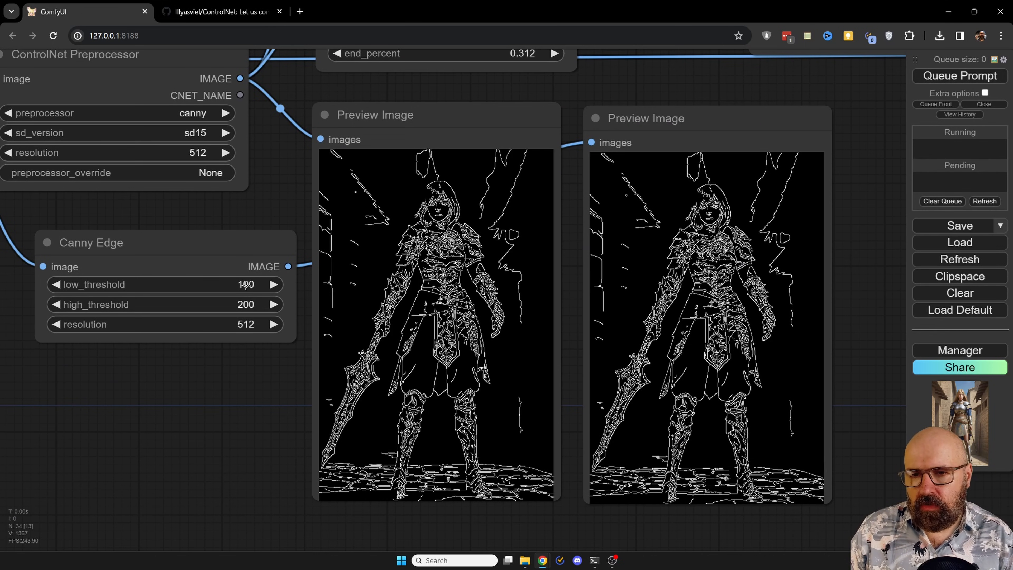
Set low_threshold on the Canny Edge node to 0 and run the workflow to update its preview
left_click(207, 285)
type("0")
key("Return")
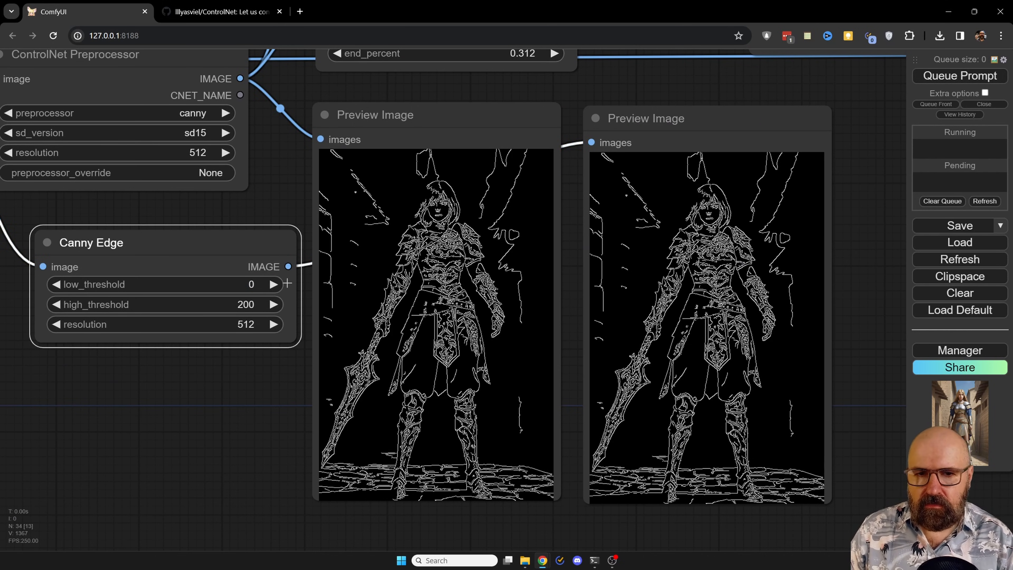
left_click(967, 80)
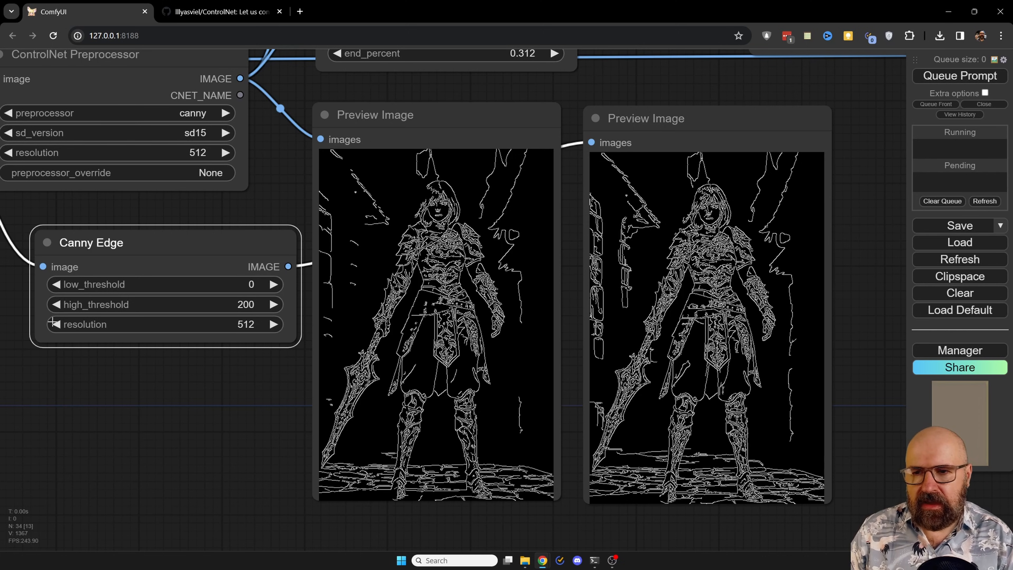
Set high_threshold on the Canny Edge node to 0 and run the workflow again
left_click(249, 305)
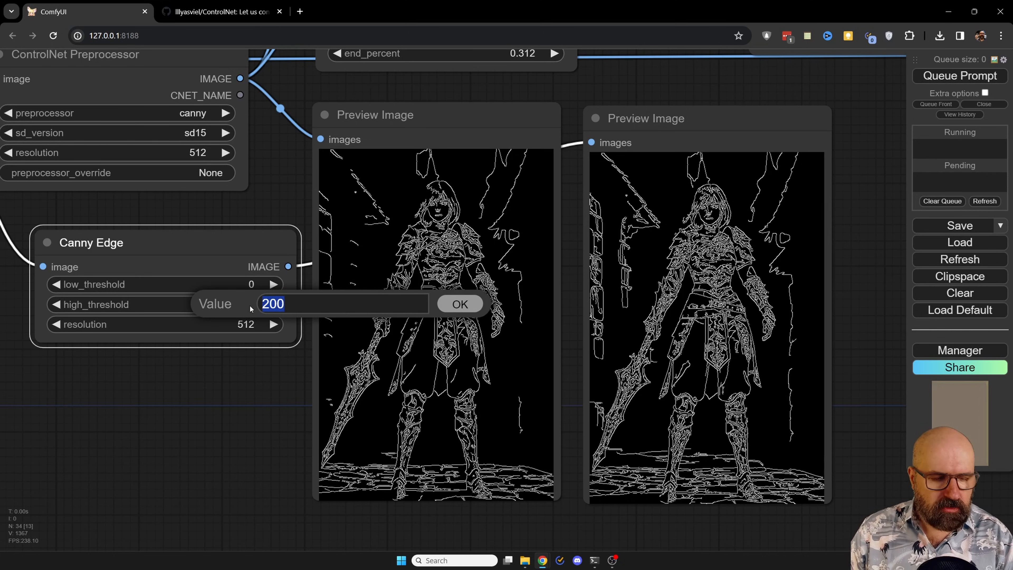
type("0")
key("Return")
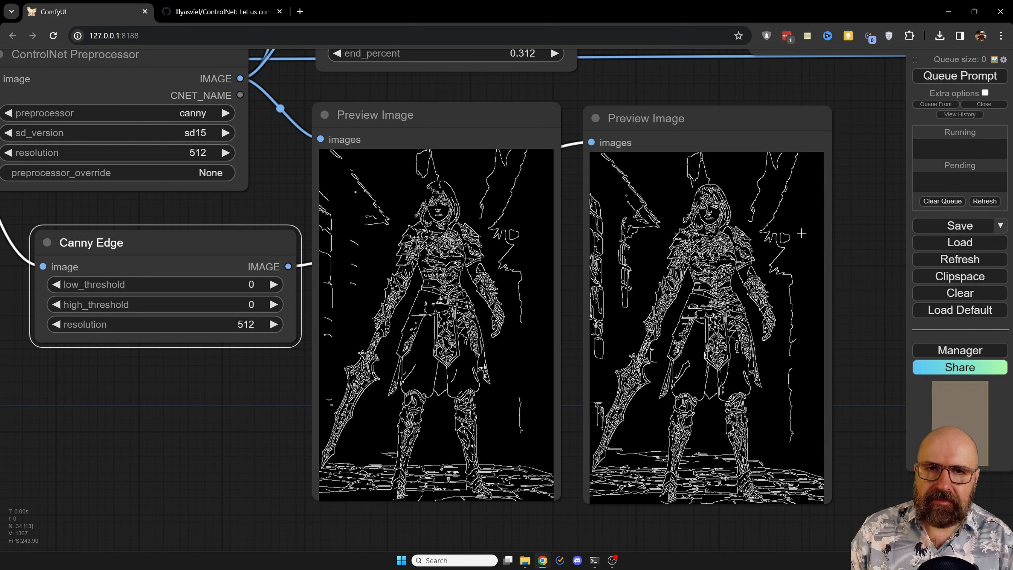
left_click(935, 77)
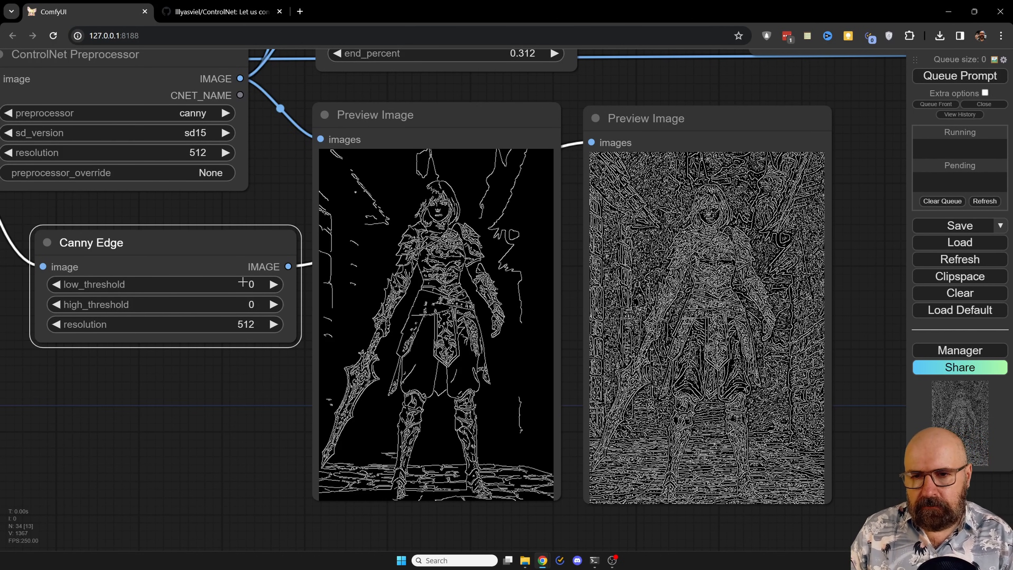
Set the Canny Edge node's high_threshold to 150 and low_threshold to 50, and rerun the workflow
left_click(256, 308)
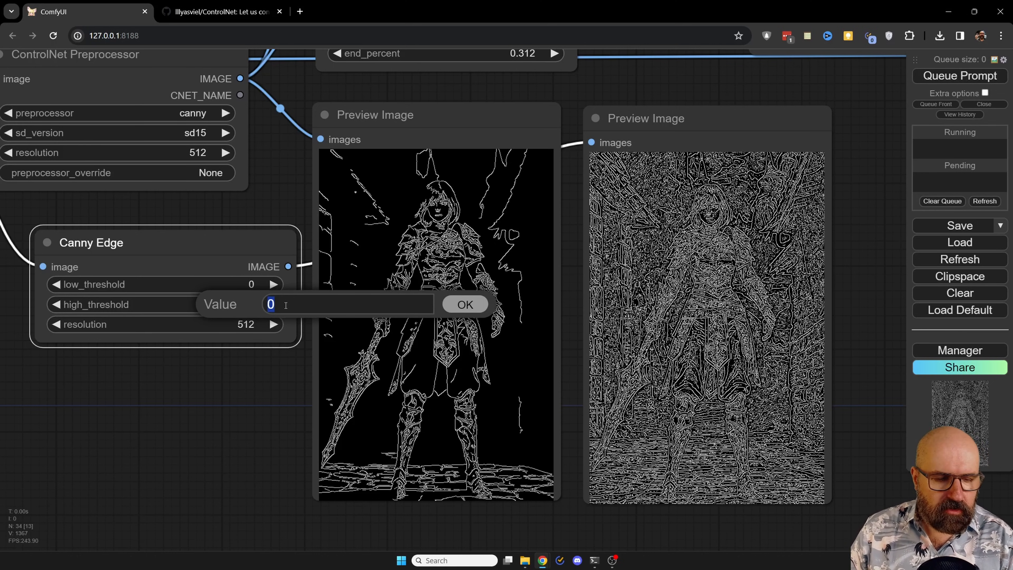
type("150")
key("Return")
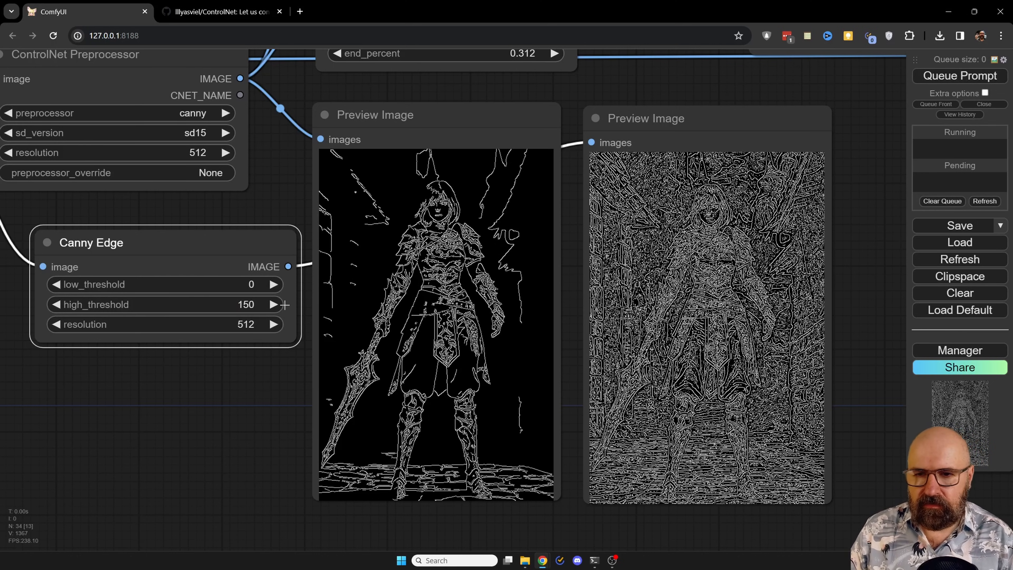
left_click(227, 292)
type("50")
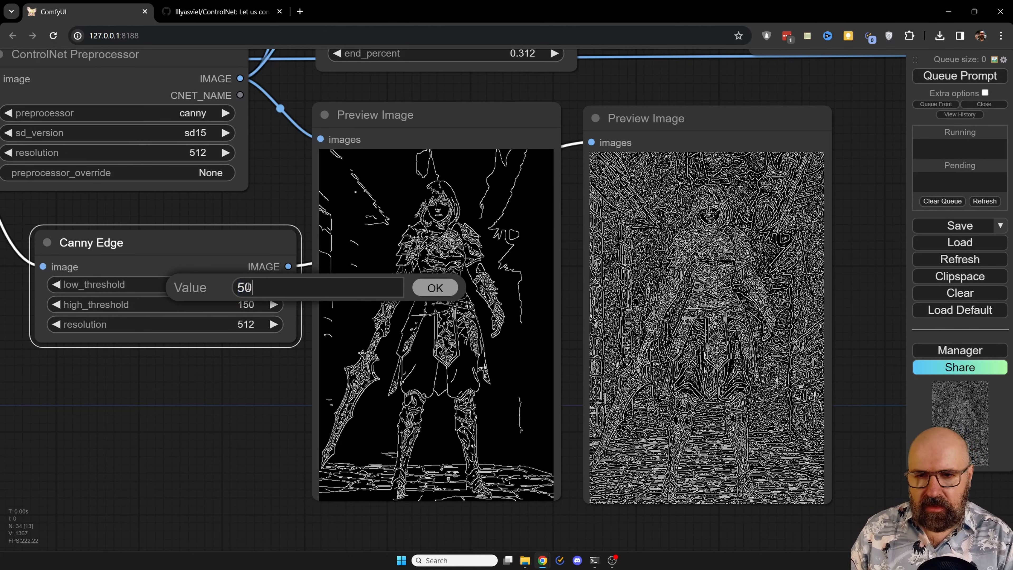
key("Return")
left_click(959, 76)
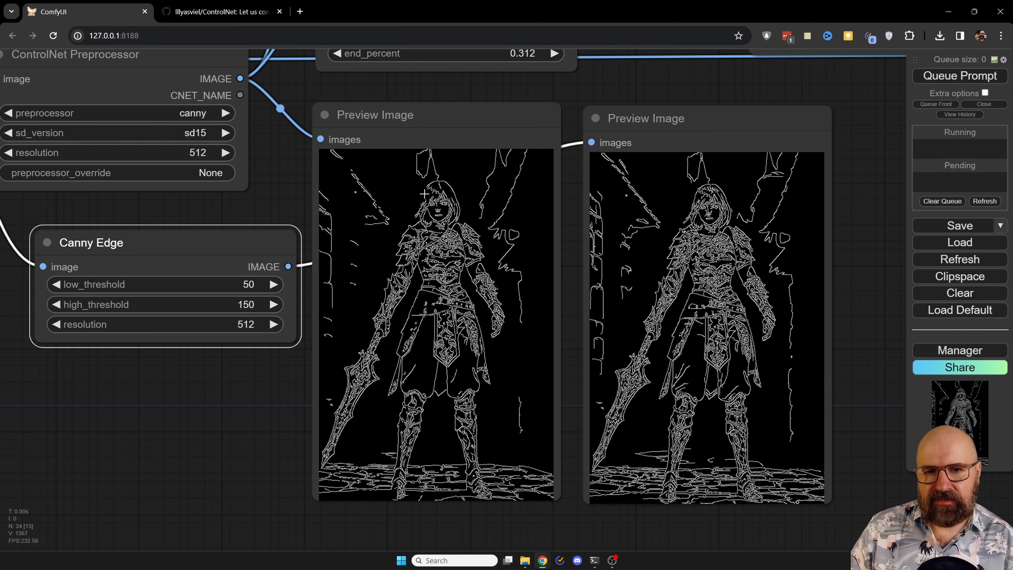
Reposition the Canny Edge node slightly and nudge the ControlNet Preprocessor node closer to the previews
left_click_drag(234, 237, 216, 238)
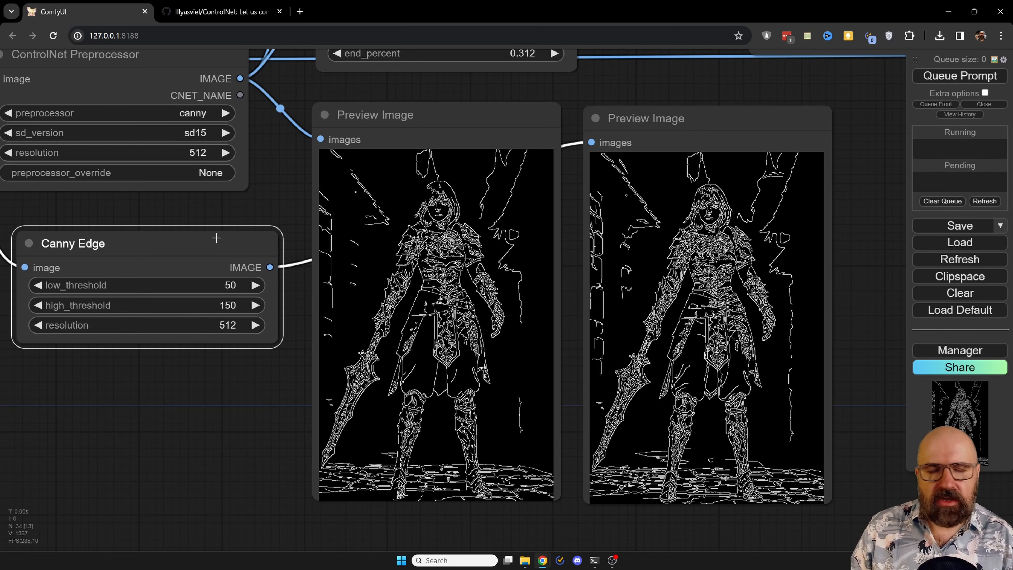
left_click_drag(216, 238, 227, 236)
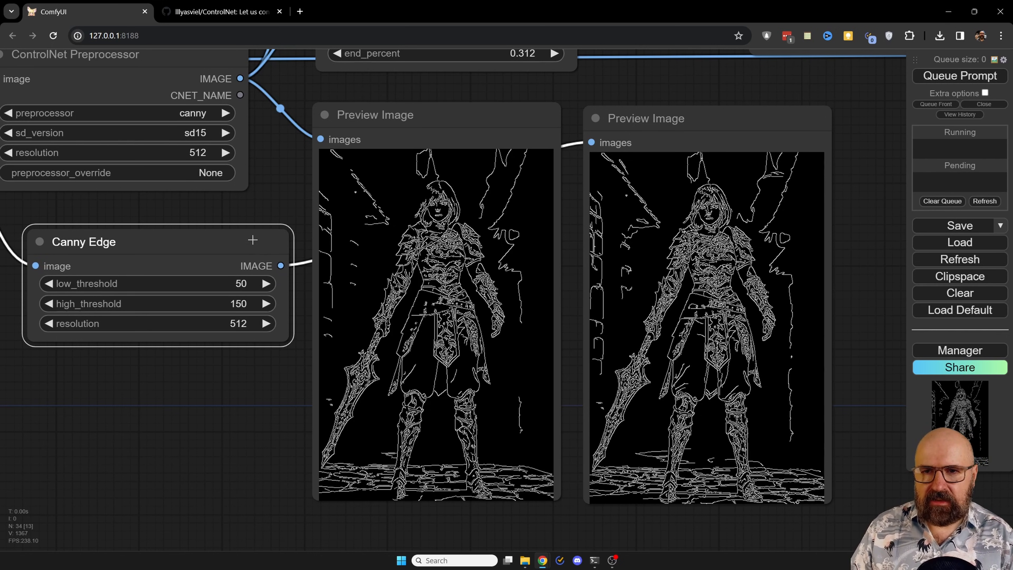
left_click_drag(274, 159, 326, 192)
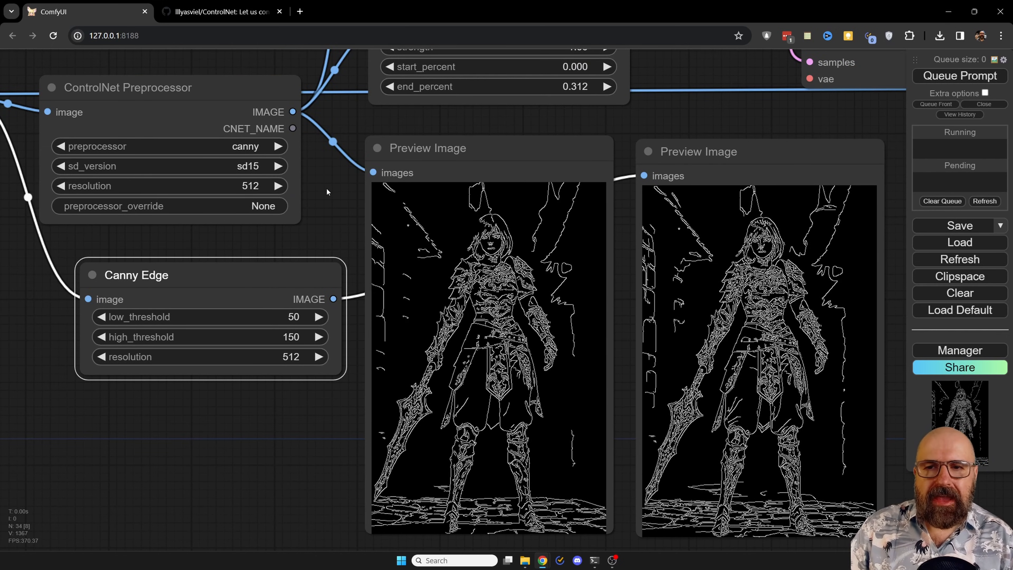
mouse_move(139, 91)
left_mouse_down()
mouse_move(149, 103)
mouse_move(154, 94)
left_mouse_up()
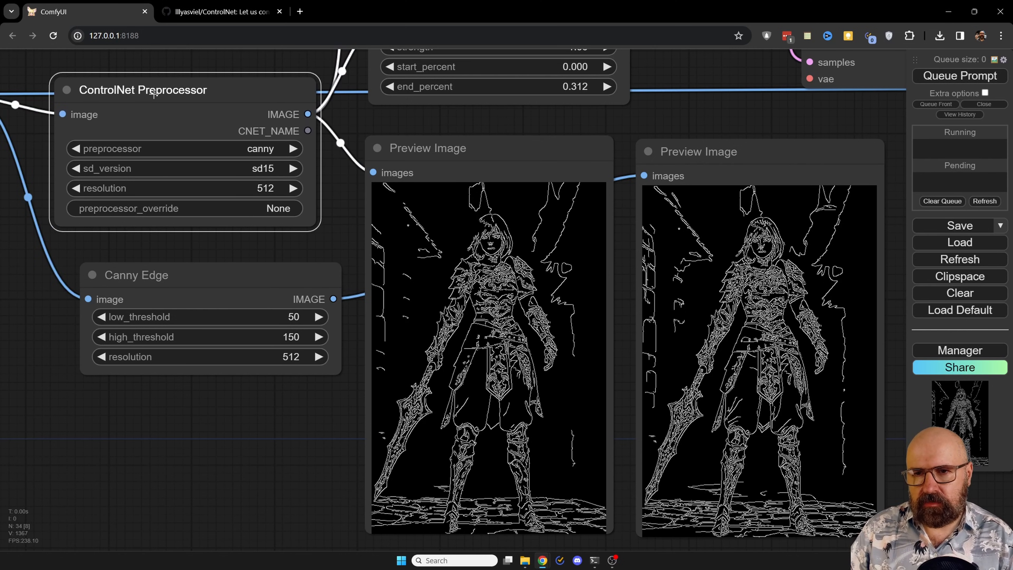
Switch the ControlNet Preprocessor to hed and set the Load ControlNet Model node to the matching control_hed-fp16.safetensors
left_click(233, 145)
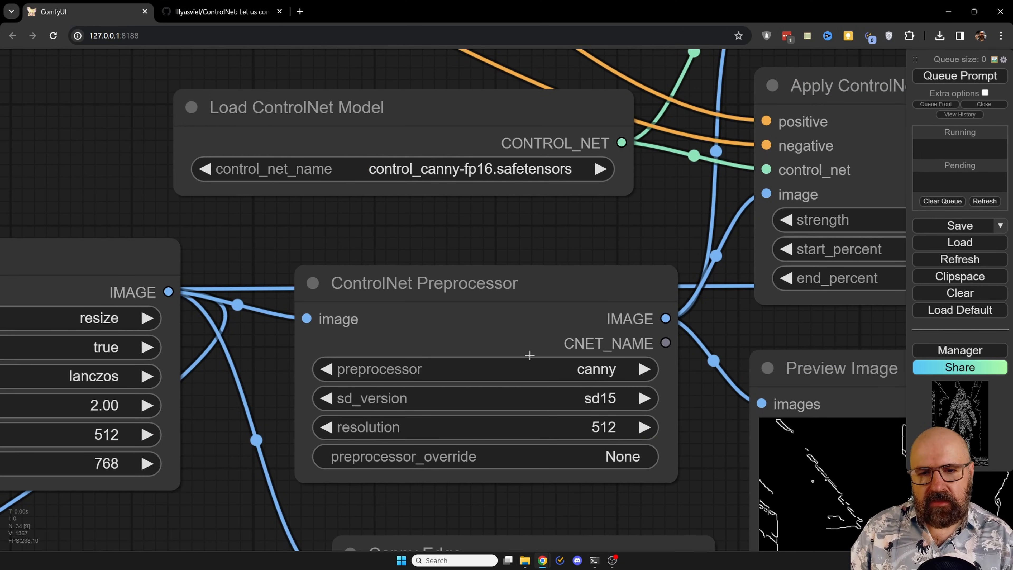
left_click(600, 368)
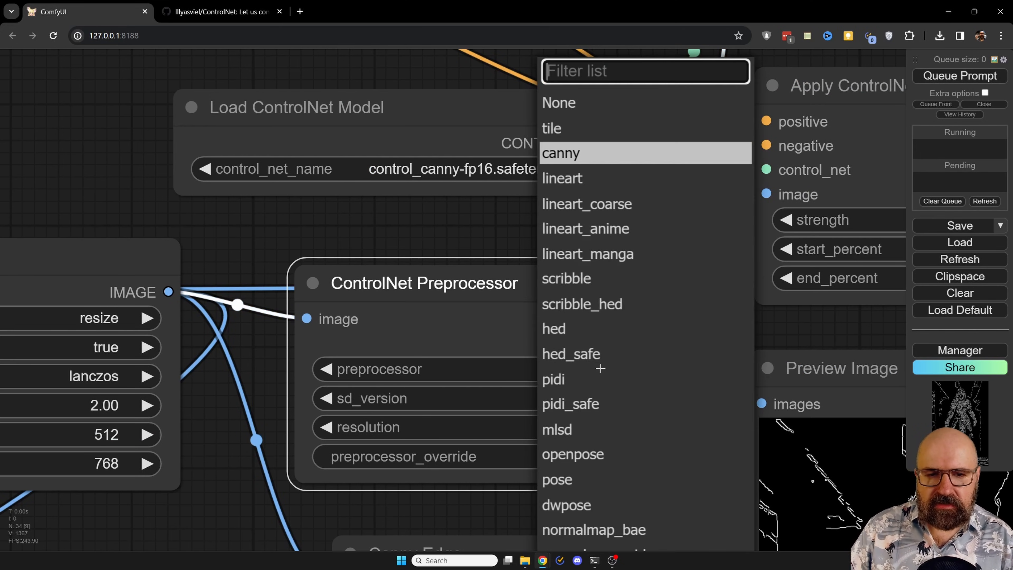
left_click(561, 328)
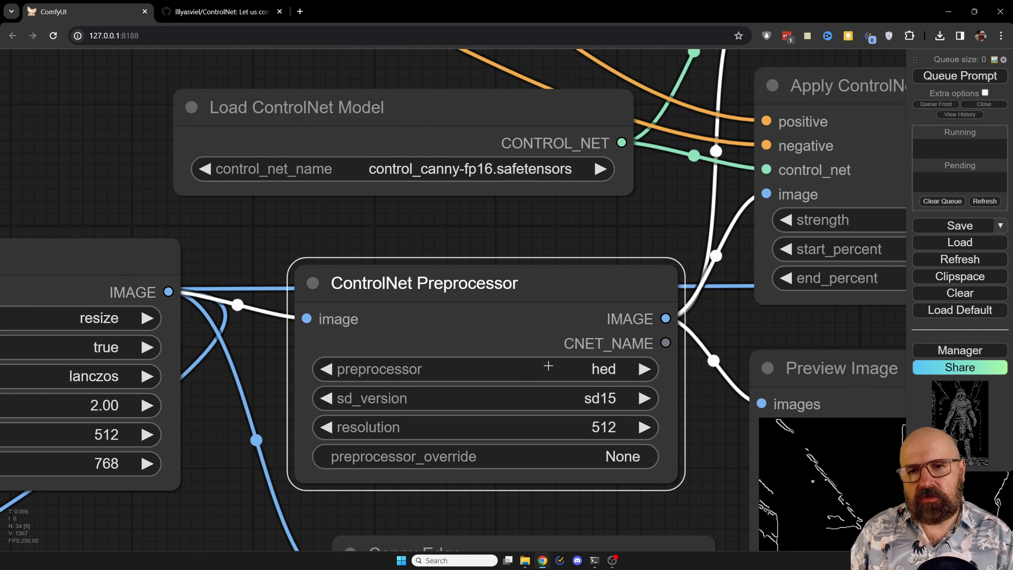
left_click(458, 170)
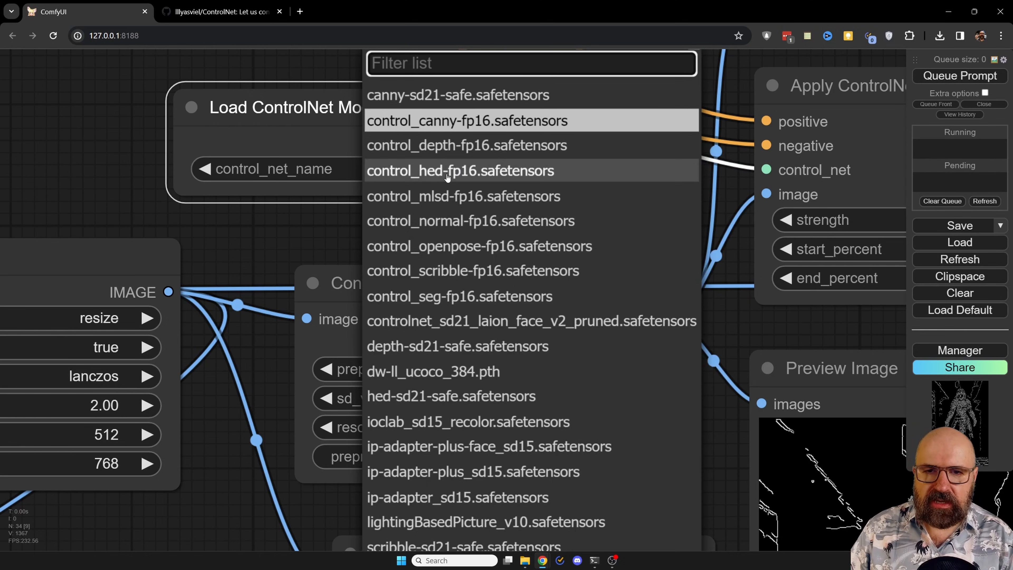
left_click(448, 176)
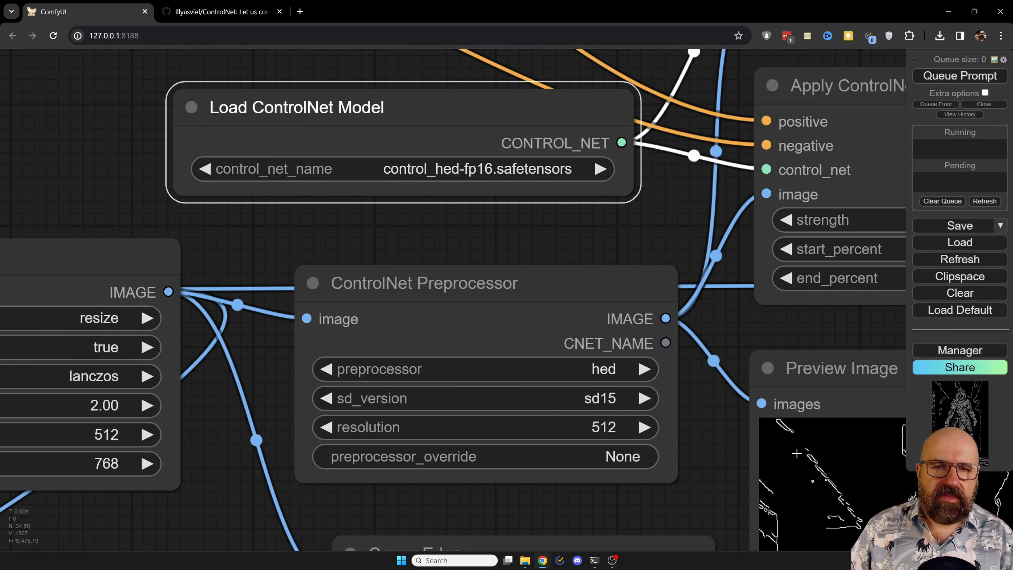